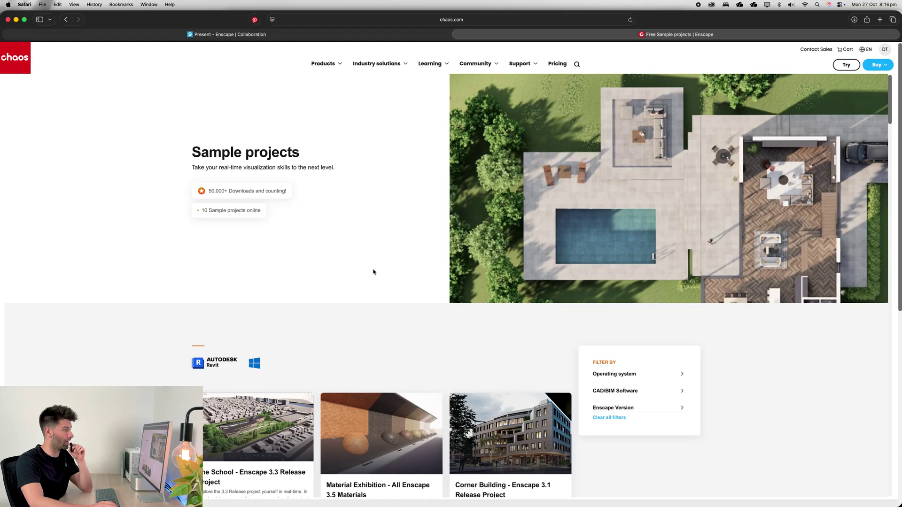
# - Browse the Enscape sample projects page down to the Archicad section with the Vertical Apartment project
pyautogui.scroll(-15, 373, 272)
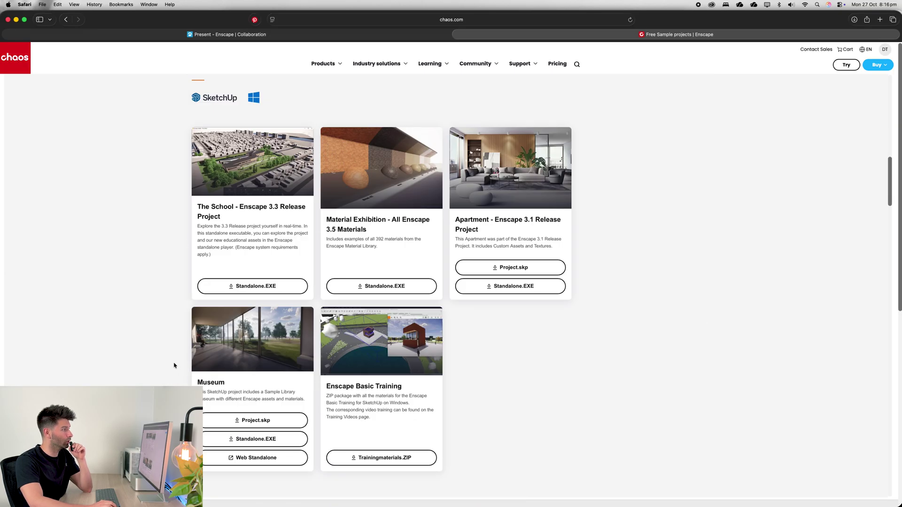
pyautogui.scroll(-20, 174, 366)
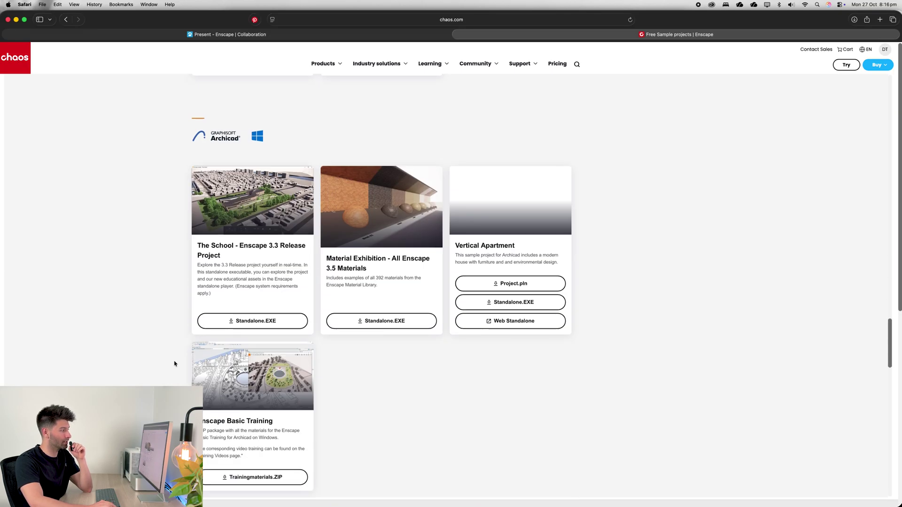
pyautogui.scroll(-10, 174, 364)
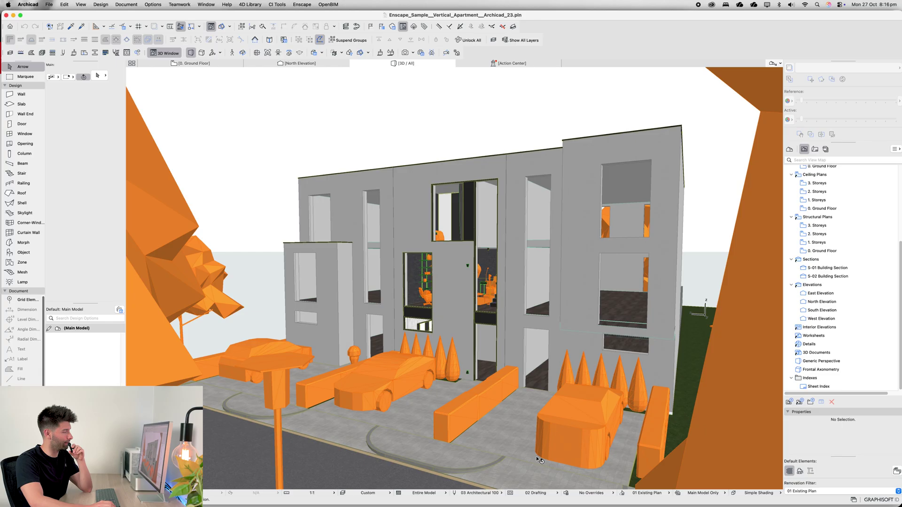
# - Start Enscape from Archicad to render the Vertical Apartment model in real time
pyautogui.click(302, 4)
pyautogui.click(324, 16)
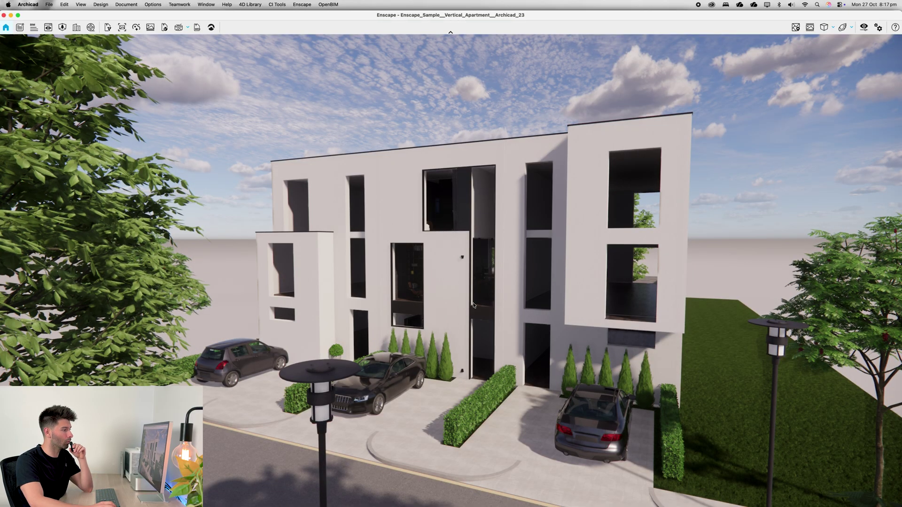
# - Examine the building's street façade in the Enscape render, up close and from several angles
pyautogui.scroll(3, 474, 314)
pyautogui.moveTo(468, 308); pyautogui.dragTo(476, 306, button='right')
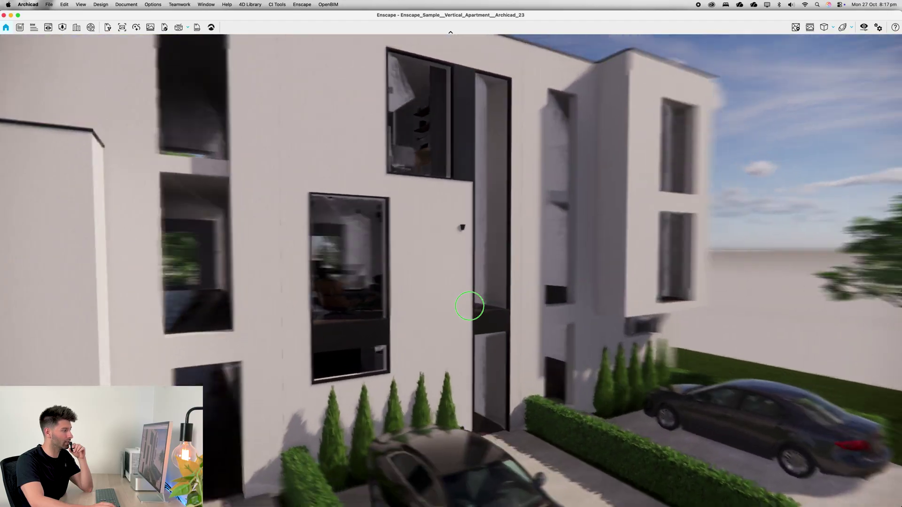
pyautogui.scroll(2, 472, 308)
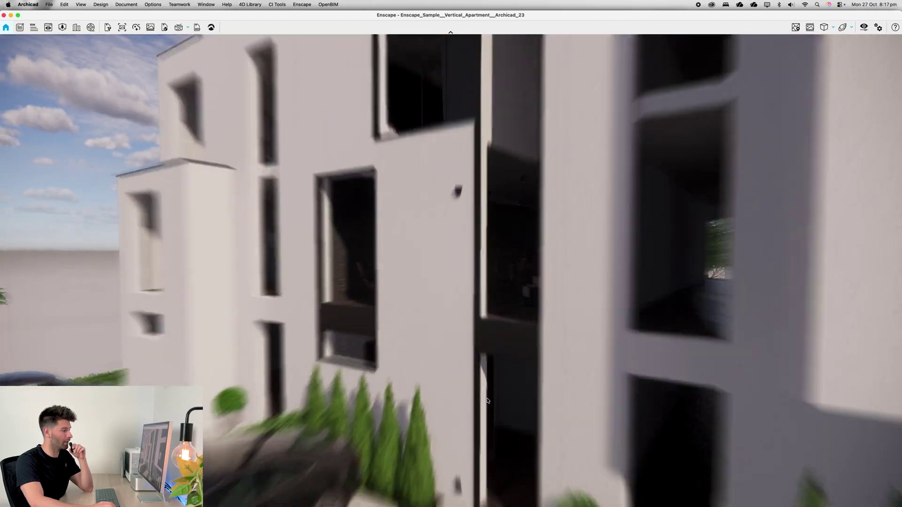
pyautogui.moveTo(471, 403); pyautogui.dragTo(712, 257, button='right')
pyautogui.scroll(3, 531, 367)
pyautogui.scroll(-2, 531, 367)
pyautogui.scroll(-5, 530, 367)
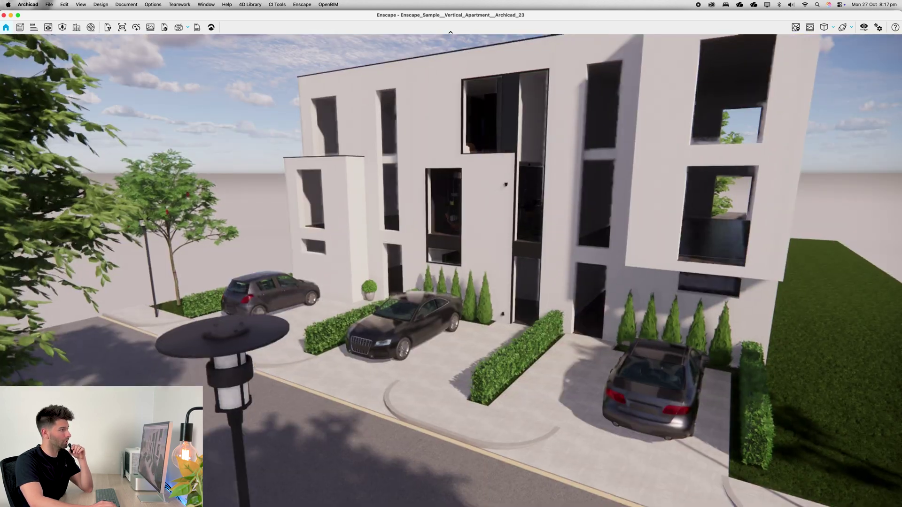
pyautogui.moveTo(656, 255); pyautogui.dragTo(599, 316, button='right')
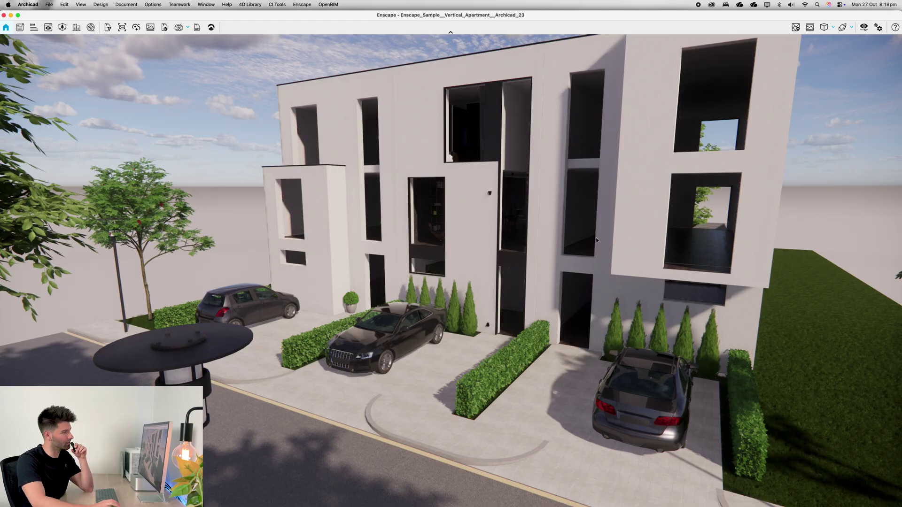
pyautogui.moveTo(556, 211); pyautogui.dragTo(550, 214, button='right')
pyautogui.scroll(-6, 550, 214)
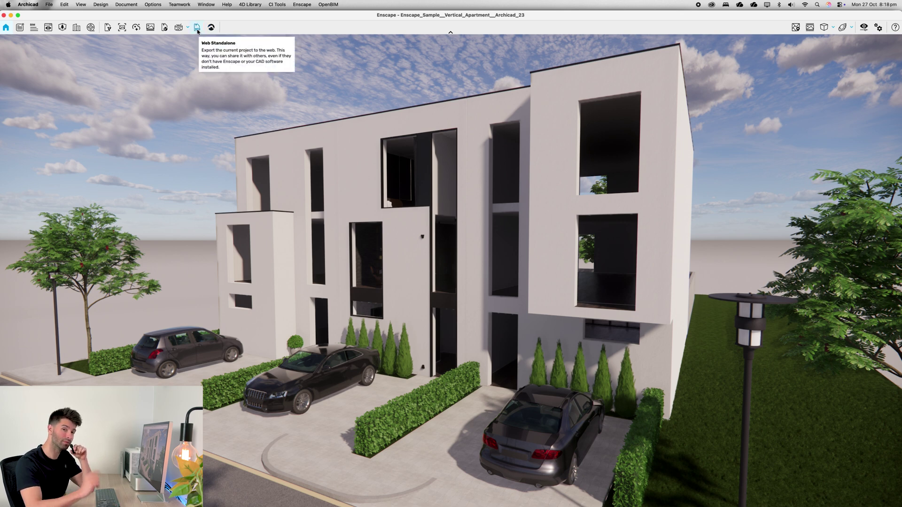
# - Share the current Enscape scene to Chaos Cloud
pyautogui.click(214, 26)
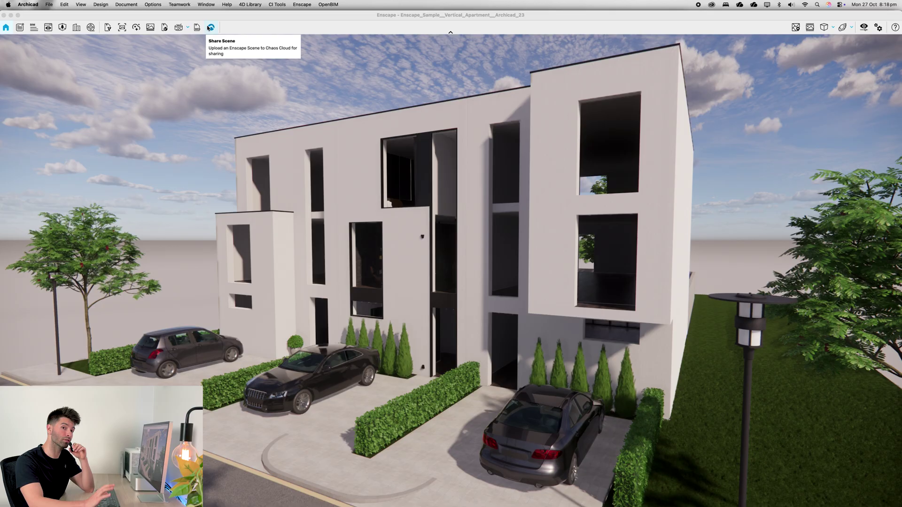
pyautogui.click(212, 27)
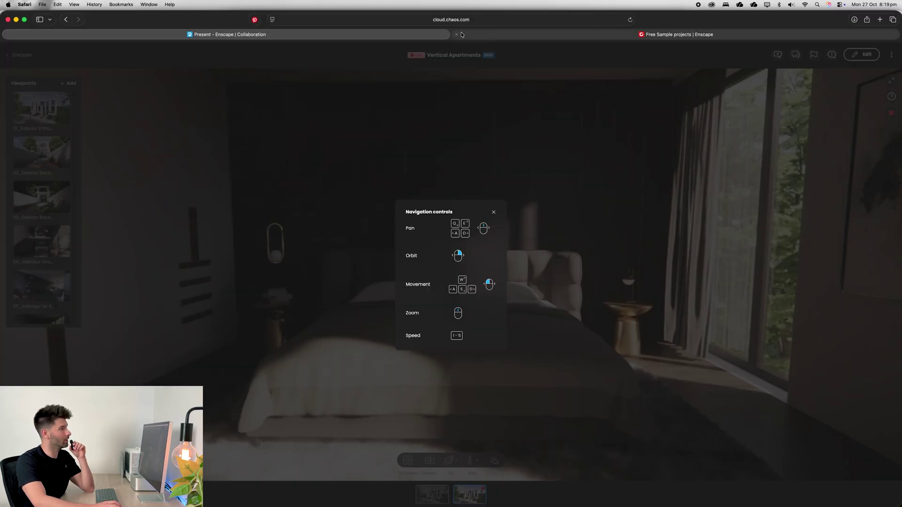
# - Switch to Safari, close the sample projects page and dismiss the Navigation controls help over the Vertical Apartments scene
pyautogui.click(457, 34)
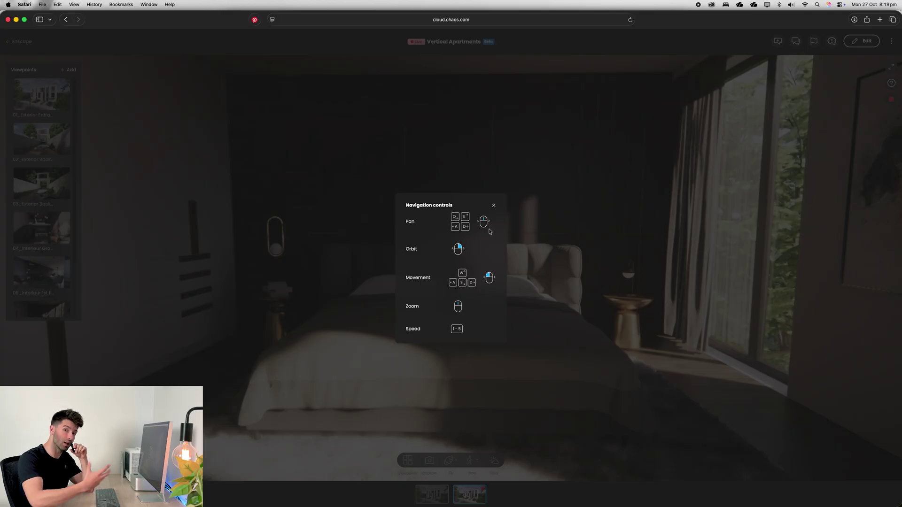
pyautogui.click(494, 207)
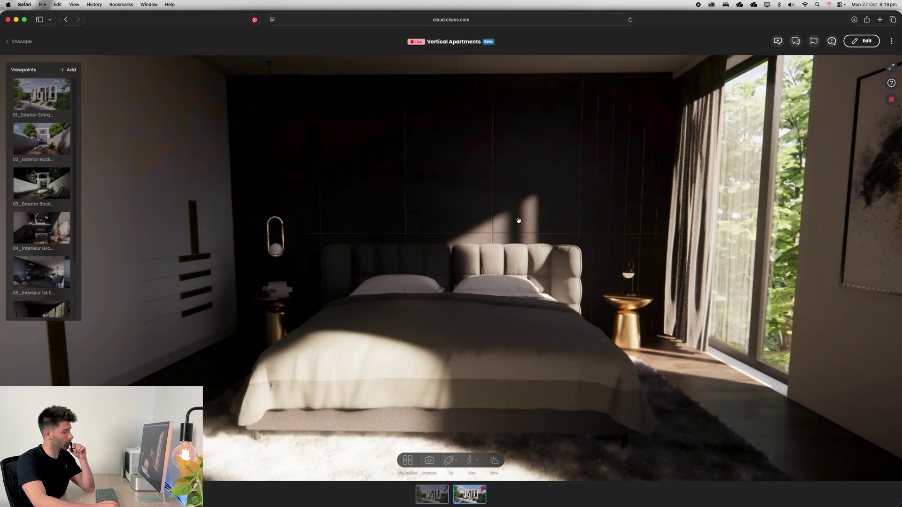
# - Go to the 01_Exterior viewpoint and look around the building's front façade
pyautogui.click(42, 96)
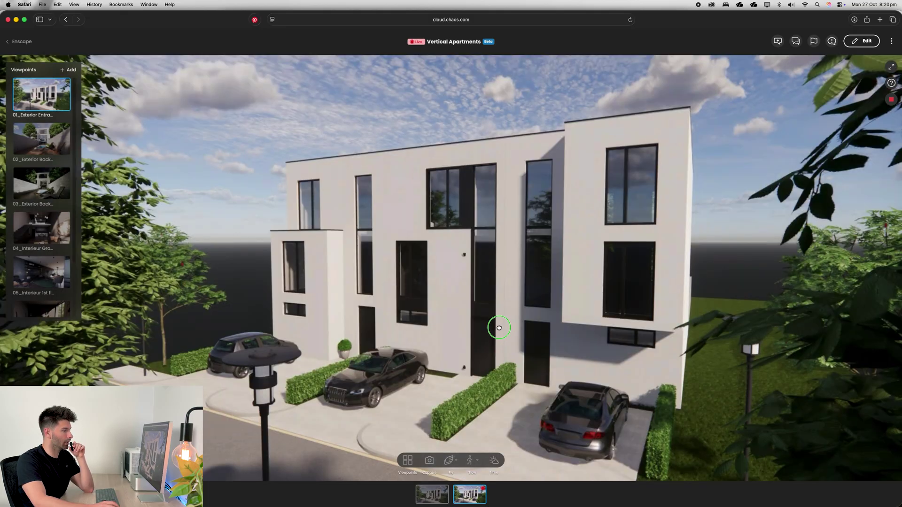
pyautogui.moveTo(499, 328); pyautogui.dragTo(461, 306)
pyautogui.moveTo(483, 348); pyautogui.dragTo(527, 338)
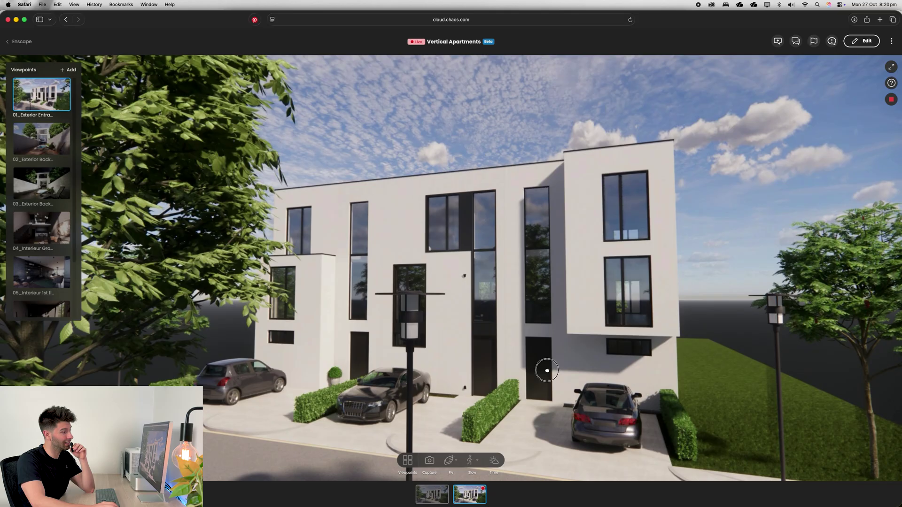
pyautogui.moveTo(545, 371); pyautogui.dragTo(529, 370)
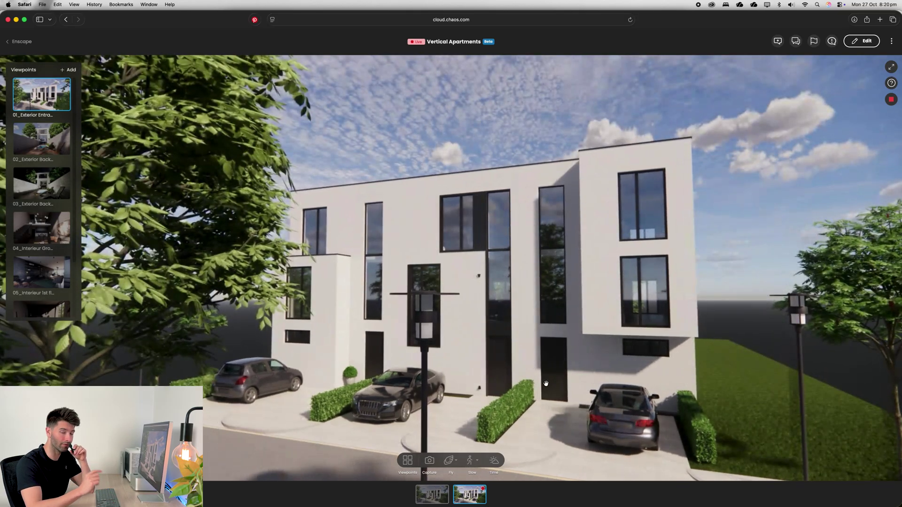
# - Fly toward the façade, descend to ground level beside the parked car and enter the apartment's interior
pyautogui.press('w')
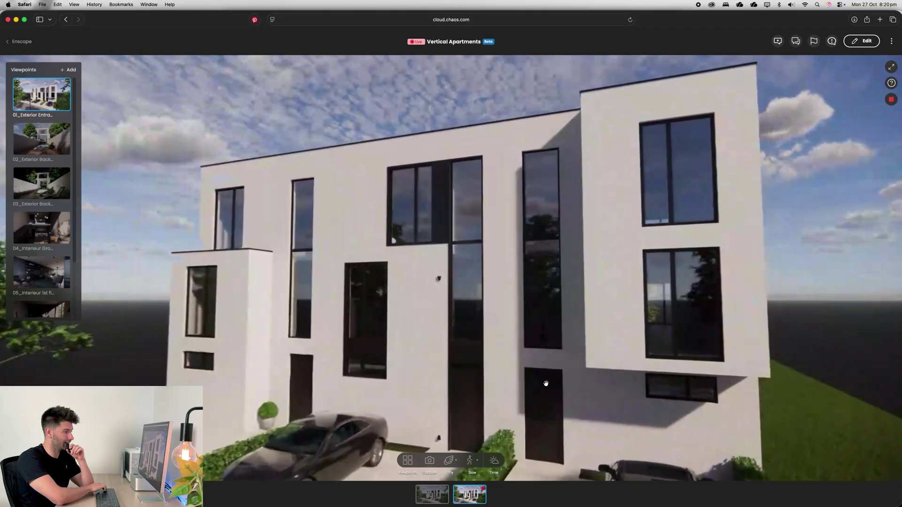
pyautogui.press('w')
pyautogui.press('q')
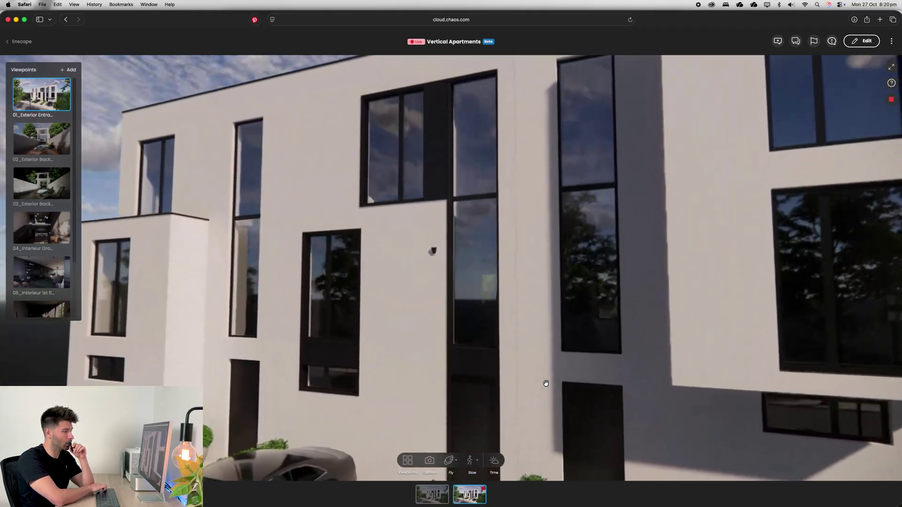
pyautogui.press('a')
pyautogui.press('s')
pyautogui.press('a')
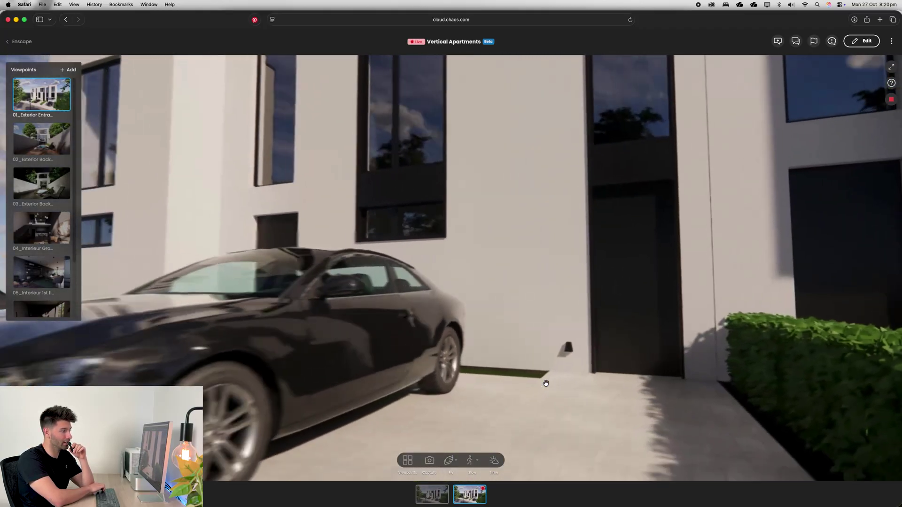
pyautogui.press('w')
pyautogui.press('d')
pyautogui.press('d')
pyautogui.press('w')
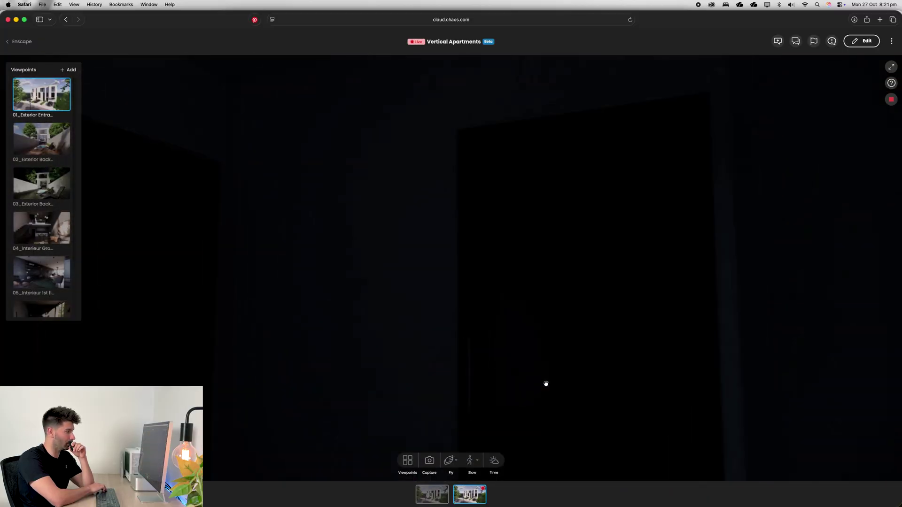
pyautogui.press('w')
# - Look around the ground-floor living space, from the glazed wall facing the pool round to the kitchen
pyautogui.moveTo(826, 311); pyautogui.dragTo(540, 307)
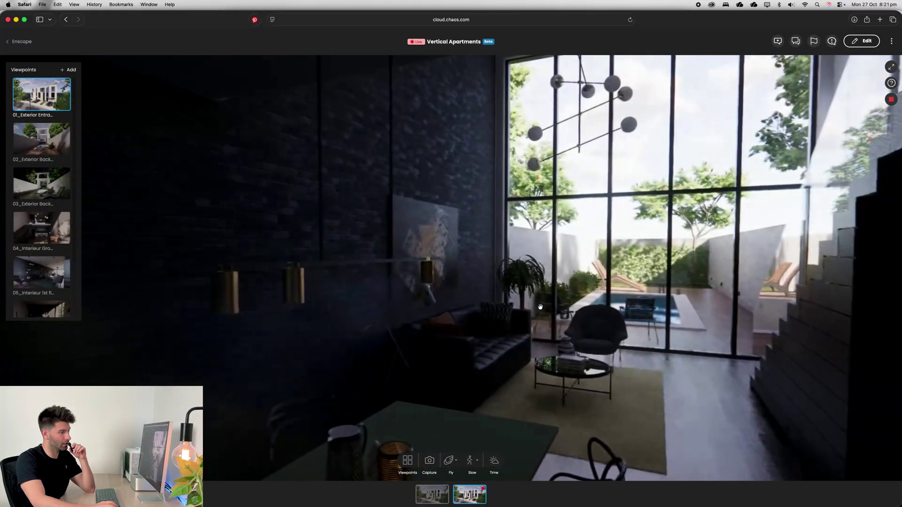
pyautogui.moveTo(733, 300); pyautogui.dragTo(430, 317)
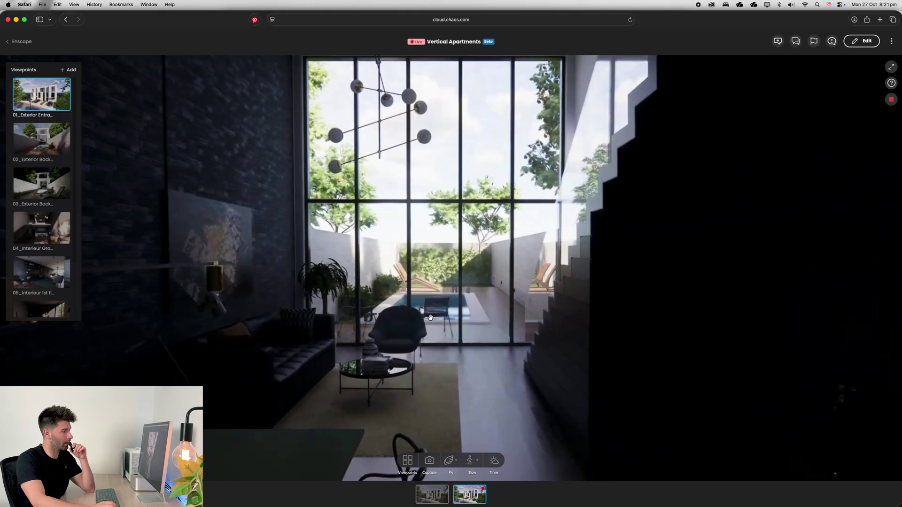
pyautogui.scroll(3, 430, 318)
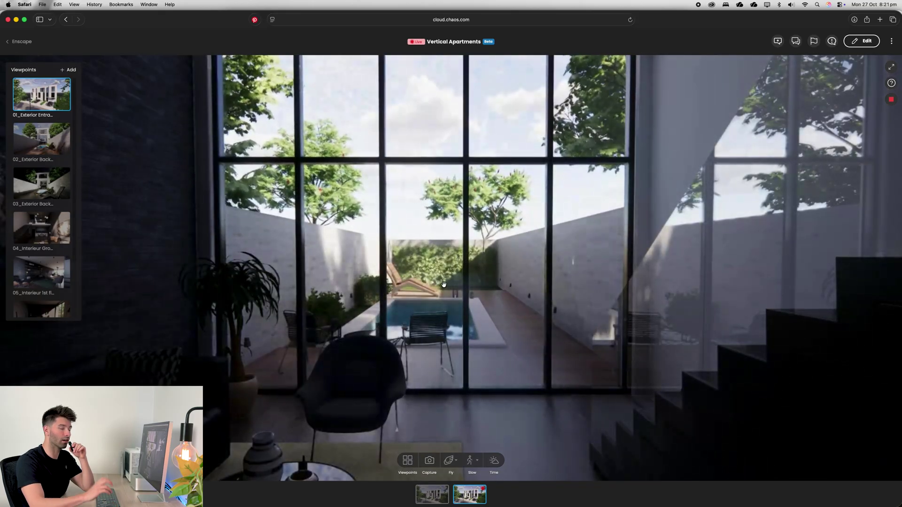
pyautogui.moveTo(577, 250); pyautogui.dragTo(206, 274)
pyautogui.moveTo(548, 272); pyautogui.dragTo(517, 278)
pyautogui.moveTo(587, 277); pyautogui.dragTo(465, 277)
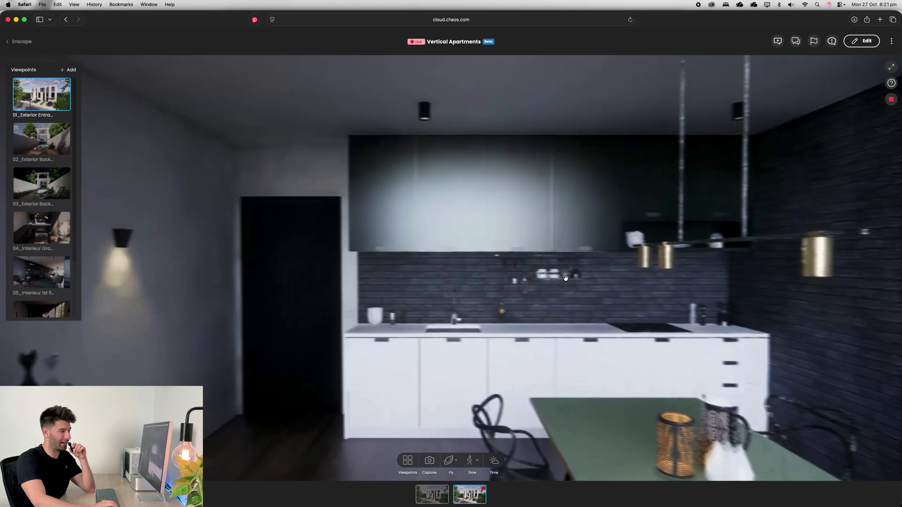
pyautogui.moveTo(771, 278); pyautogui.dragTo(673, 278)
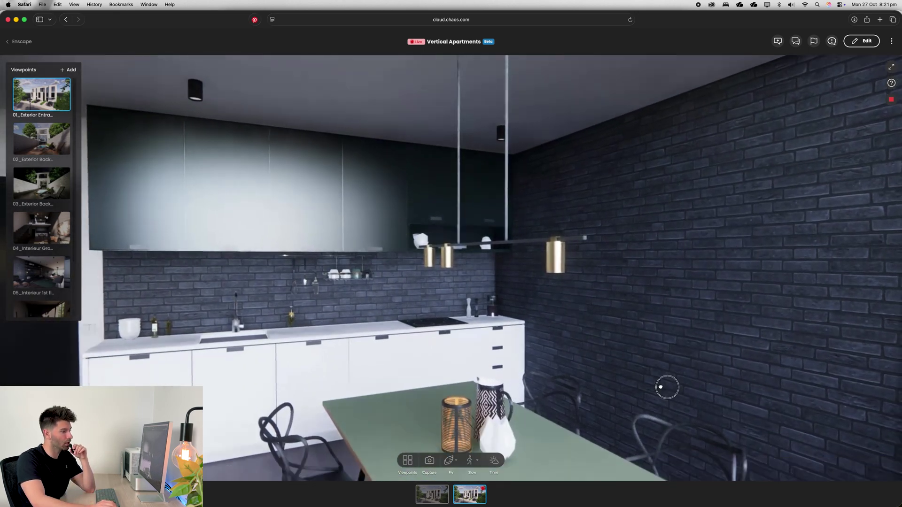
# - Examine the brick wall, sofa and pool-side windows, and turn the view back to the kitchen
pyautogui.moveTo(666, 387); pyautogui.dragTo(385, 305)
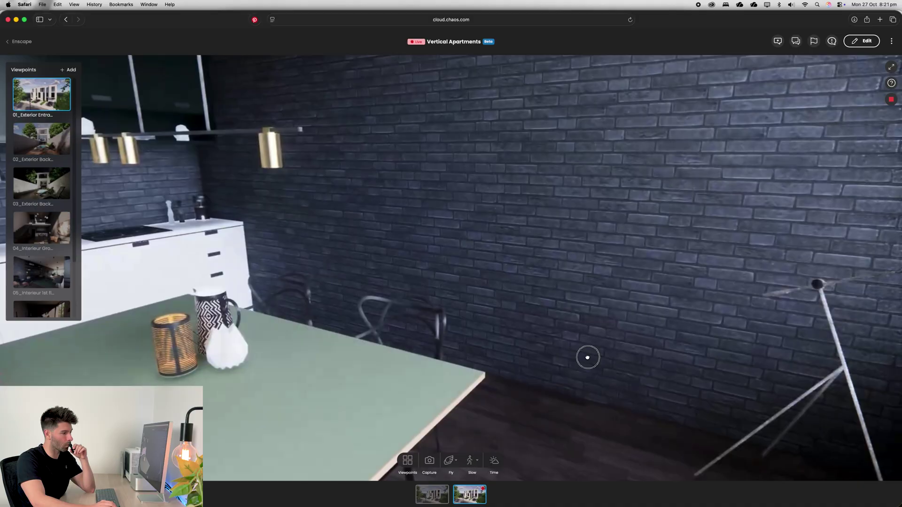
pyautogui.moveTo(588, 357); pyautogui.dragTo(585, 350)
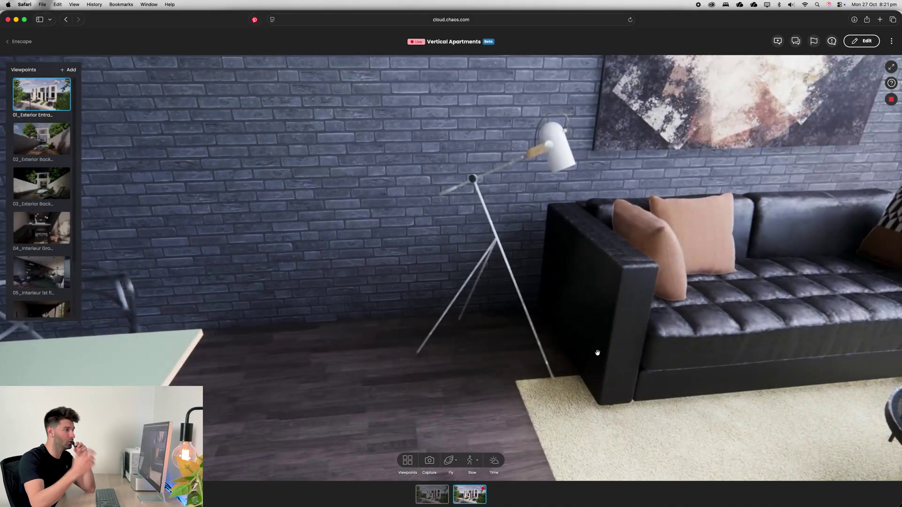
pyautogui.moveTo(594, 235)
pyautogui.mouseDown()
pyautogui.moveTo(521, 305)
pyautogui.moveTo(706, 108)
pyautogui.moveTo(752, 119)
pyautogui.moveTo(778, 108)
pyautogui.moveTo(584, 65)
pyautogui.mouseUp()
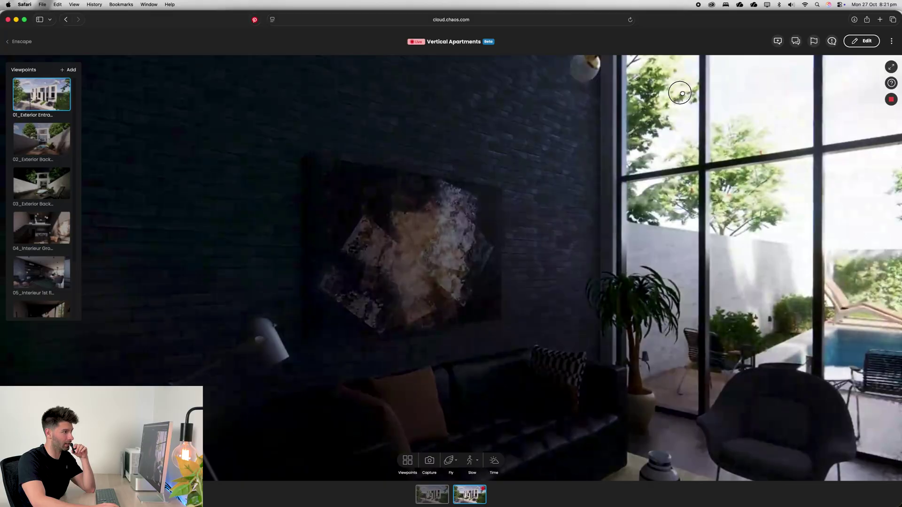
pyautogui.moveTo(626, 281)
pyautogui.mouseDown()
pyautogui.moveTo(669, 260)
pyautogui.moveTo(657, 261)
pyautogui.mouseUp()
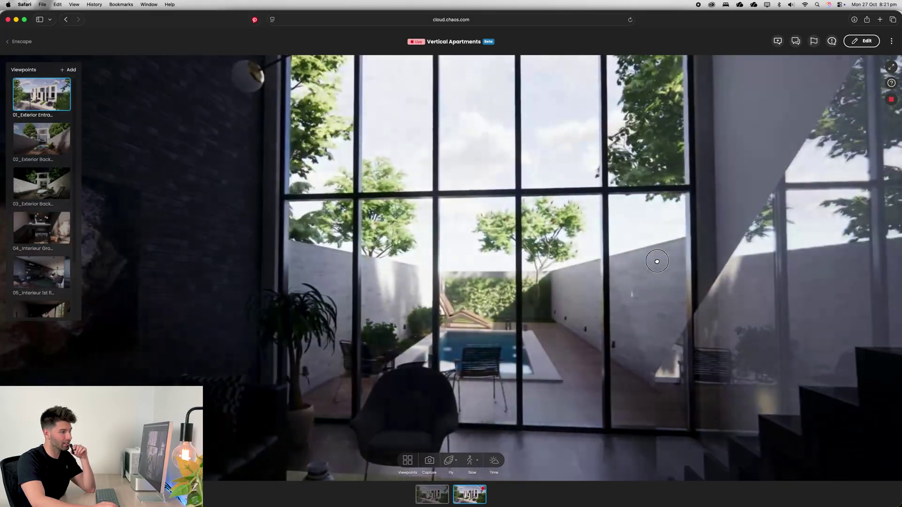
pyautogui.moveTo(522, 259); pyautogui.dragTo(145, 254)
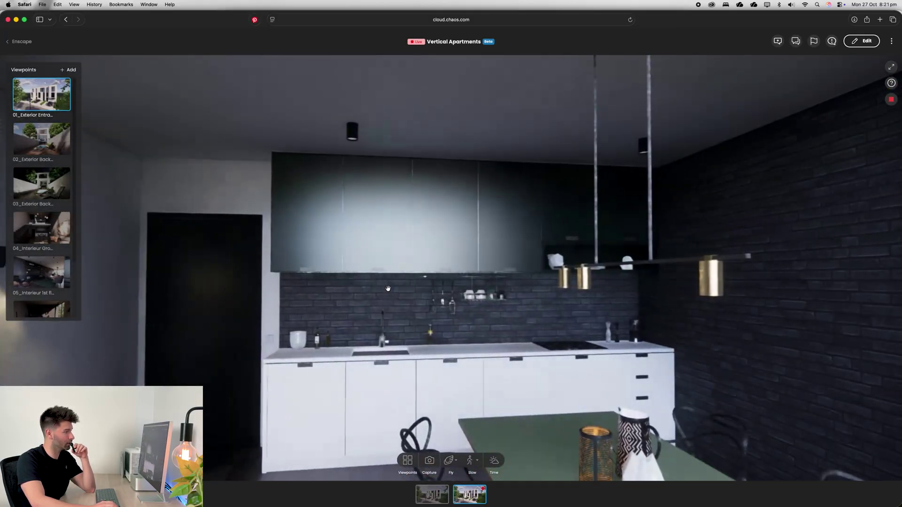
pyautogui.moveTo(388, 289); pyautogui.dragTo(324, 274)
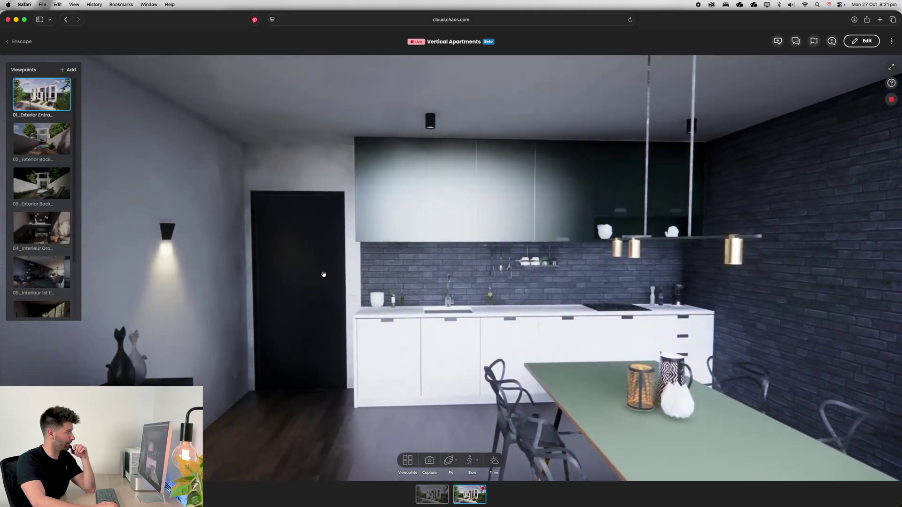
# - Move close to the kitchen sink and countertop to inspect them, and back away to view the whole kitchen
pyautogui.press('w')
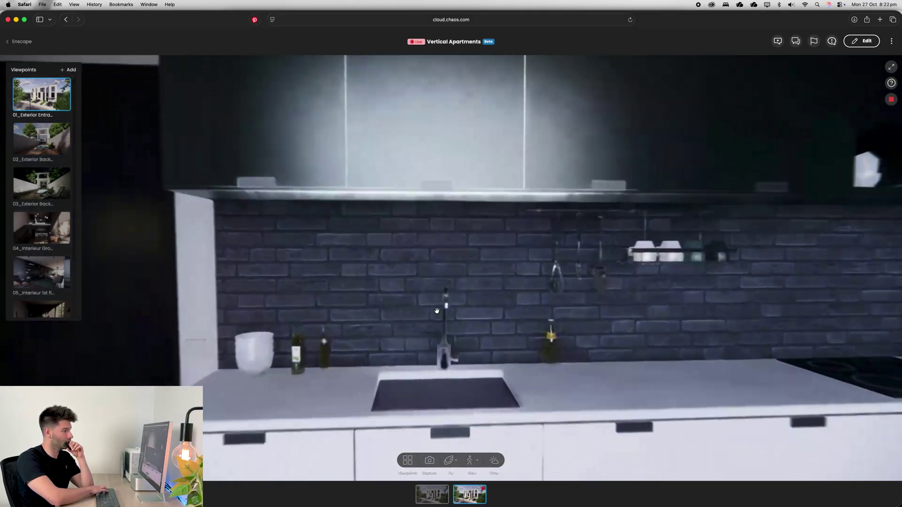
pyautogui.moveTo(437, 311); pyautogui.dragTo(636, 417, button='right')
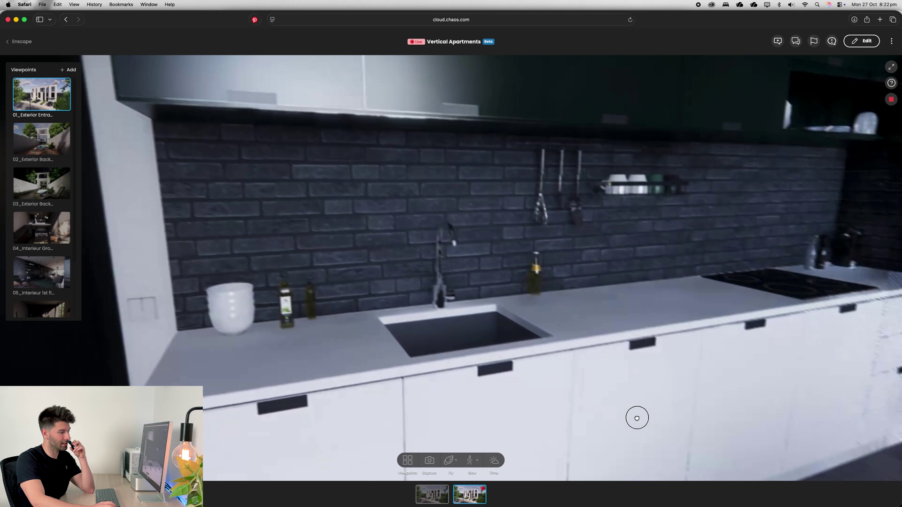
pyautogui.moveTo(404, 389); pyautogui.dragTo(478, 395, button='right')
pyautogui.moveTo(478, 395); pyautogui.dragTo(689, 260)
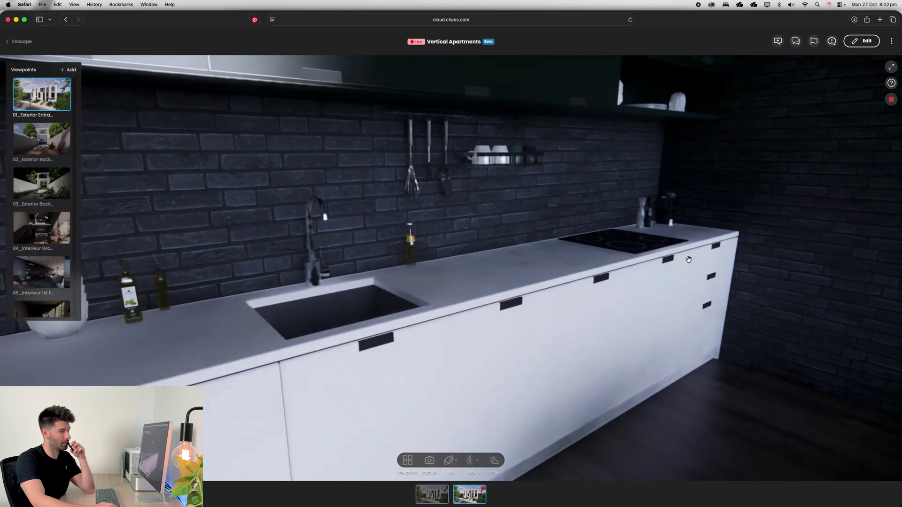
pyautogui.moveTo(484, 307); pyautogui.dragTo(489, 316)
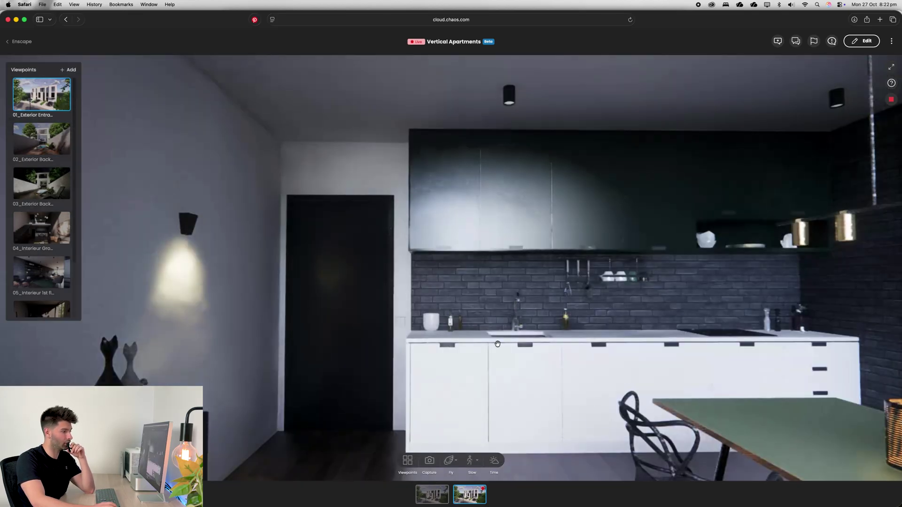
# - Switch the navigation to Walk mode and walk up to the kitchen's brick backsplash and back
pyautogui.moveTo(641, 355); pyautogui.dragTo(489, 465)
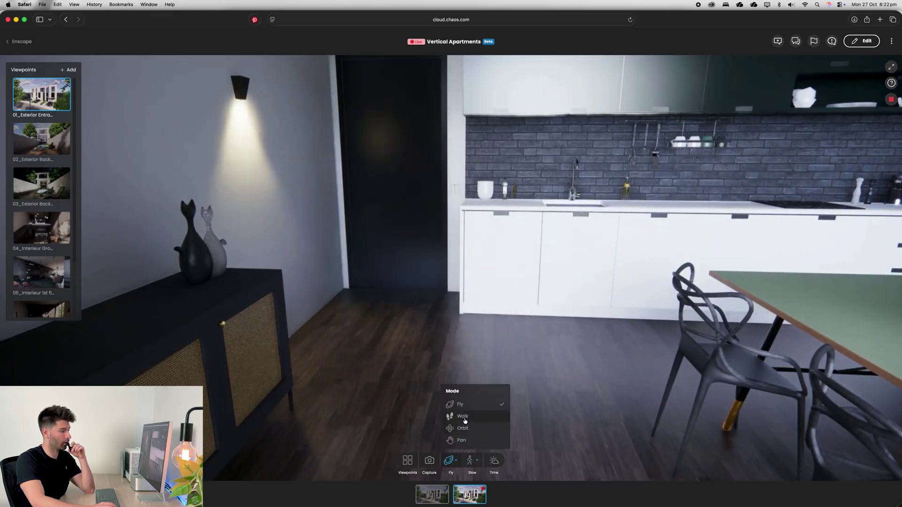
pyautogui.moveTo(464, 418); pyautogui.dragTo(510, 245)
pyautogui.scroll(10, 489, 298)
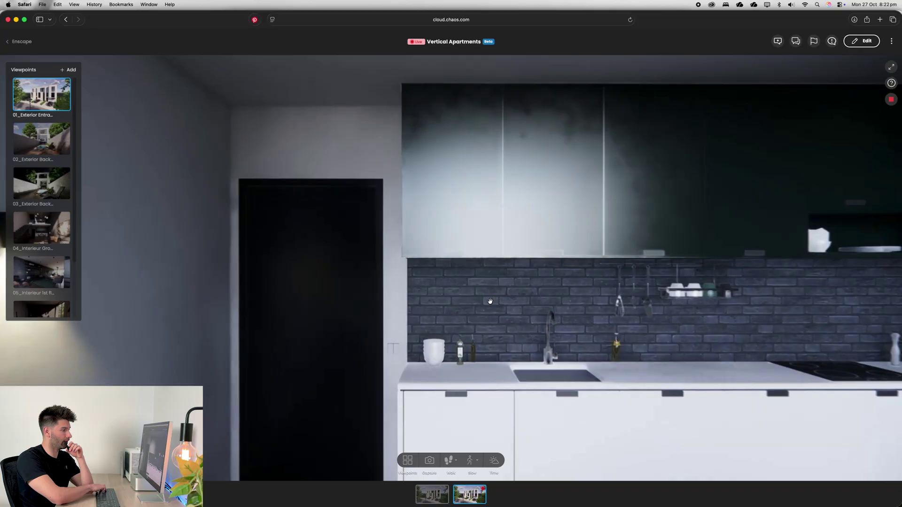
pyautogui.scroll(-5, 489, 301)
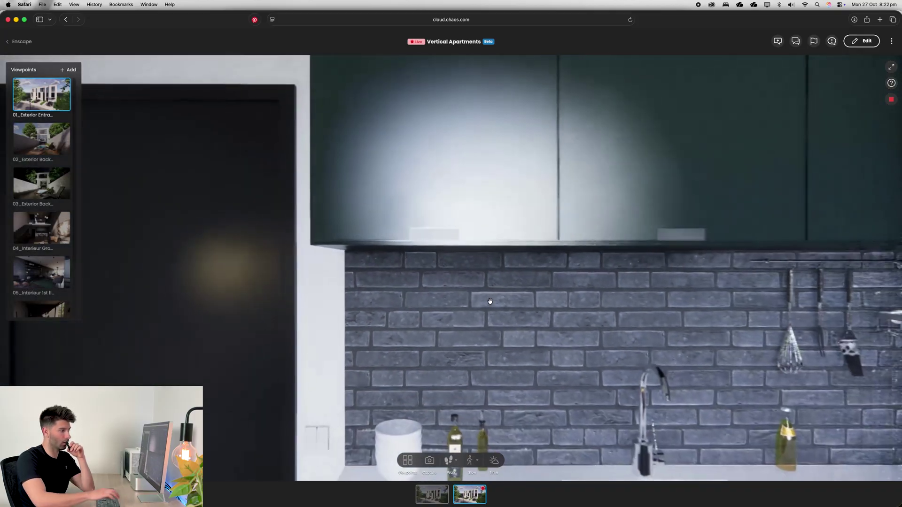
pyautogui.scroll(-5, 490, 301)
# - Walk through the living area toward the pool-side windows and turn round to view the staircase, sofa and kitchen
pyautogui.moveTo(558, 296); pyautogui.dragTo(871, 366)
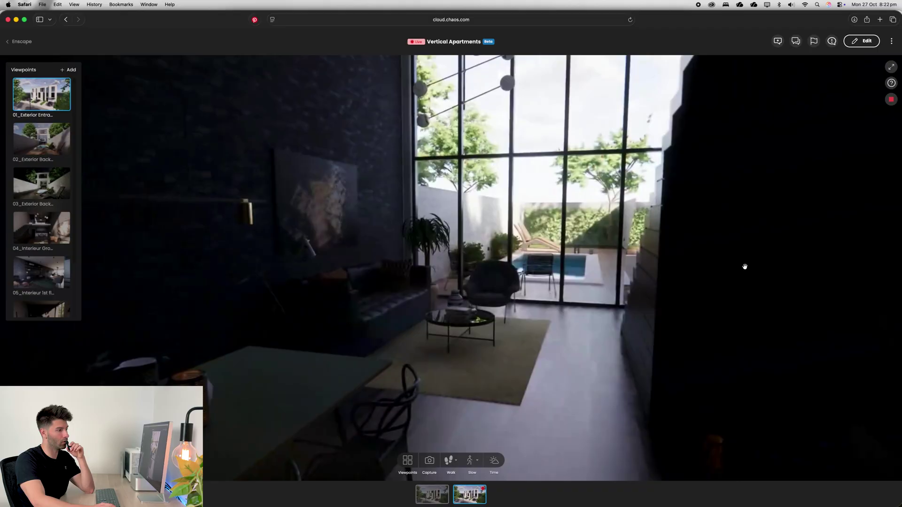
pyautogui.scroll(5, 686, 269)
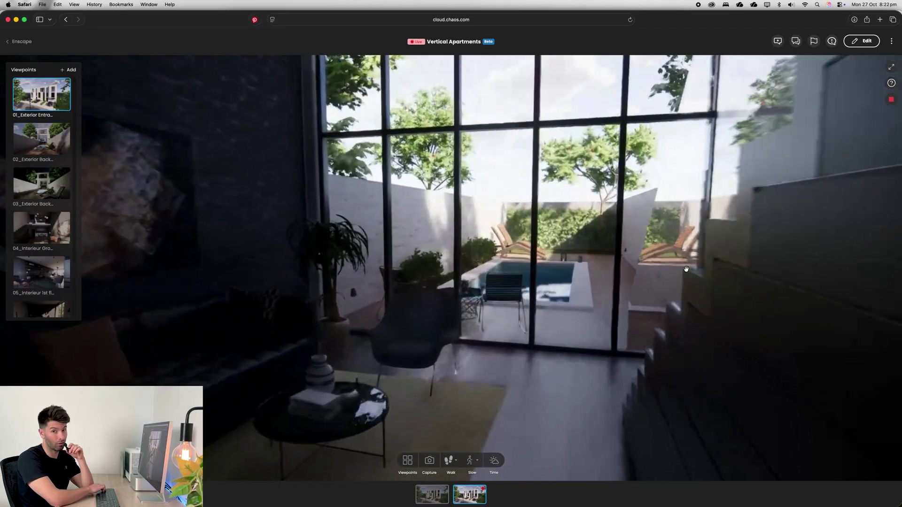
pyautogui.press('a')
pyautogui.press('s')
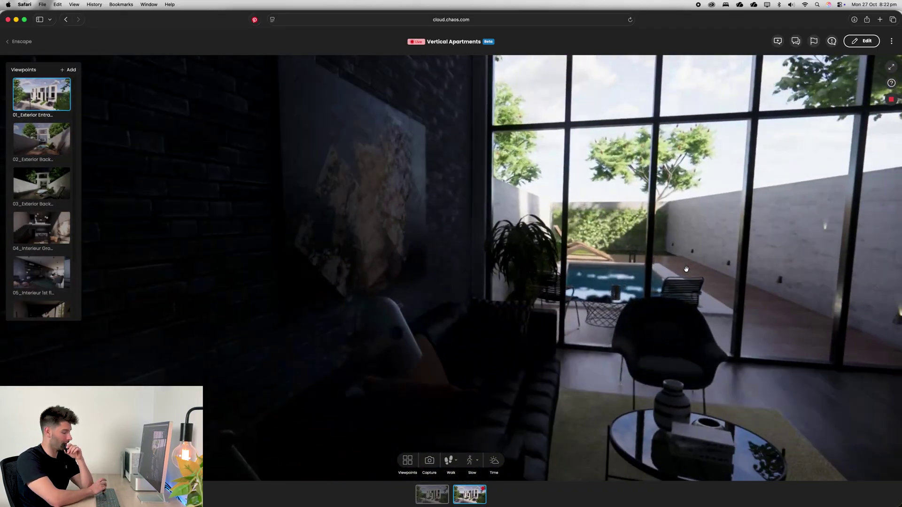
pyautogui.moveTo(686, 268); pyautogui.dragTo(425, 291)
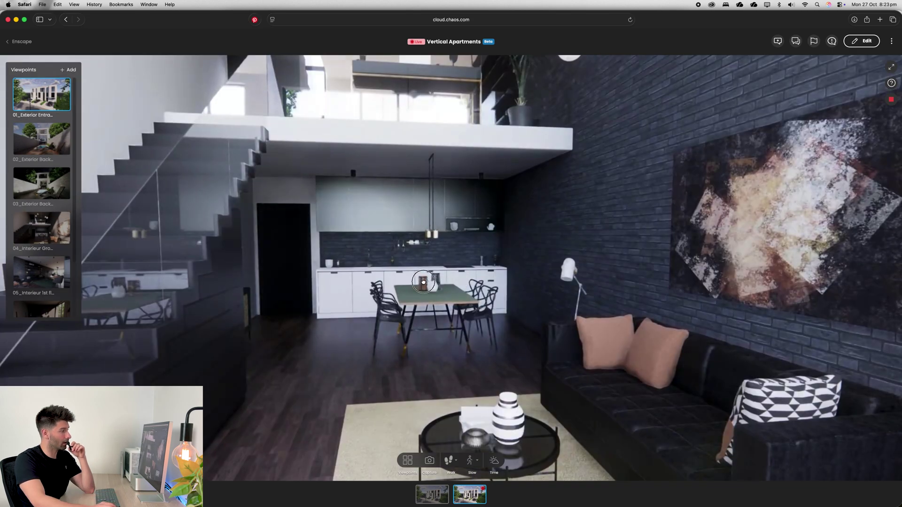
pyautogui.moveTo(423, 282); pyautogui.dragTo(421, 279)
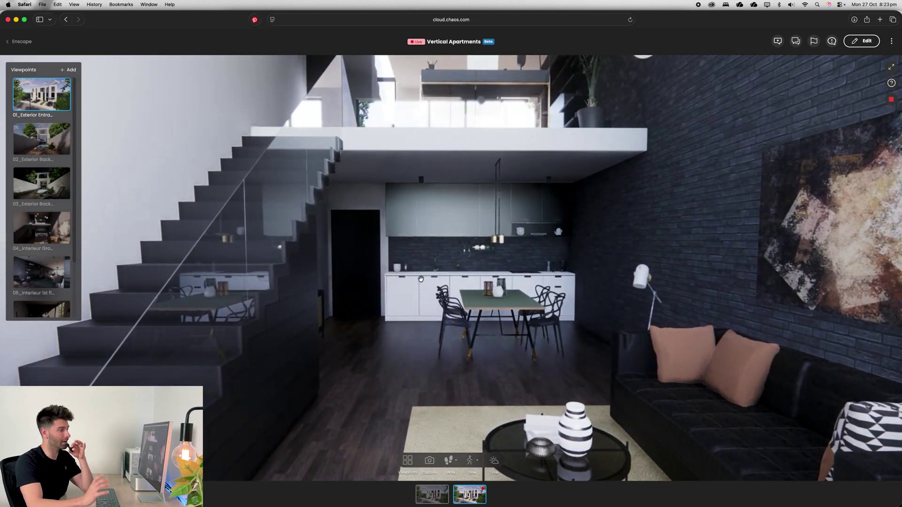
pyautogui.moveTo(480, 266); pyautogui.dragTo(465, 262)
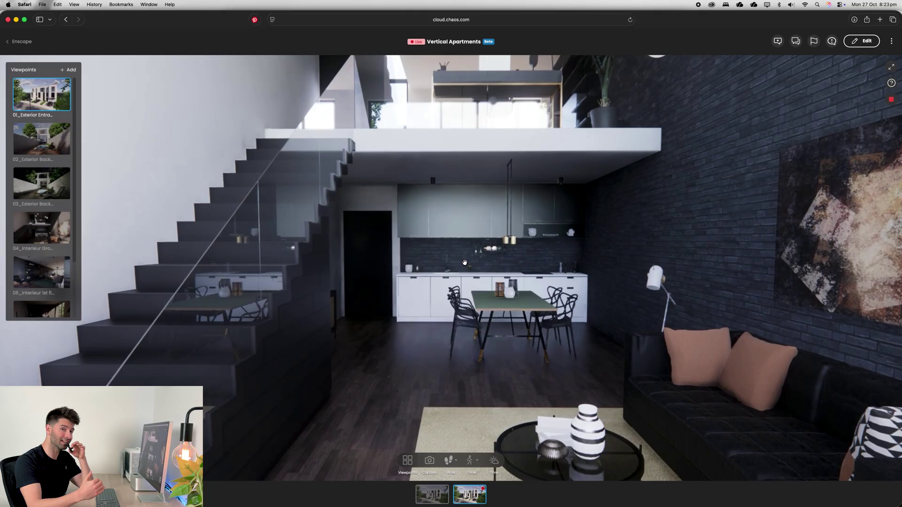
# - Pin the comment "can you add the image emailed you?" to the painting on the brick wall
pyautogui.click(778, 41)
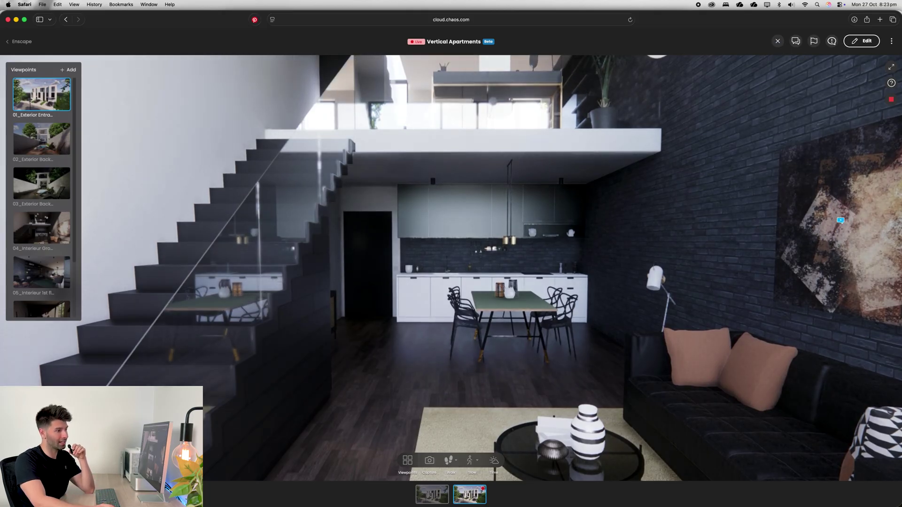
pyautogui.click(832, 220)
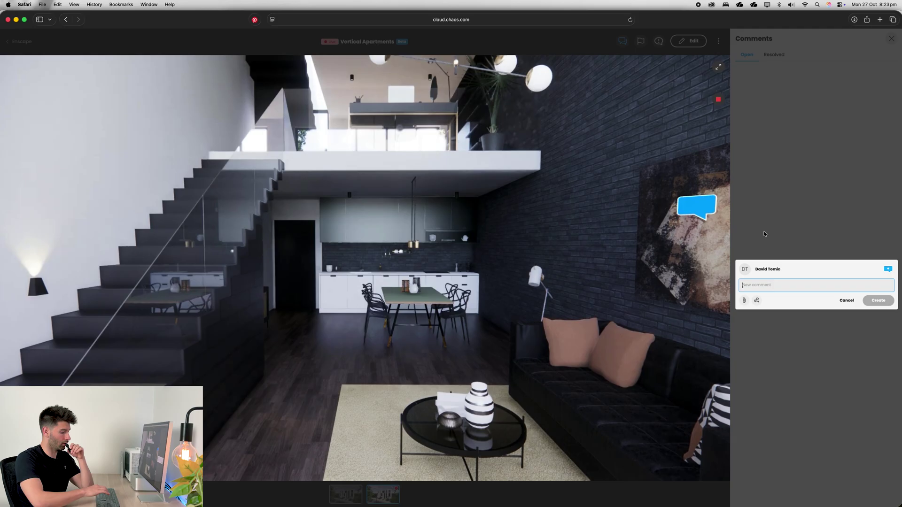
pyautogui.write('can you add the image emailed you?')
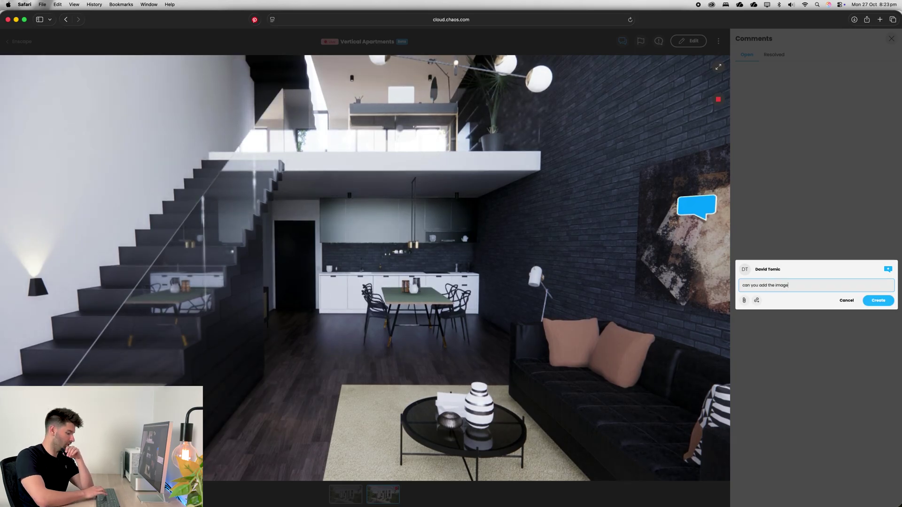
pyautogui.click(876, 306)
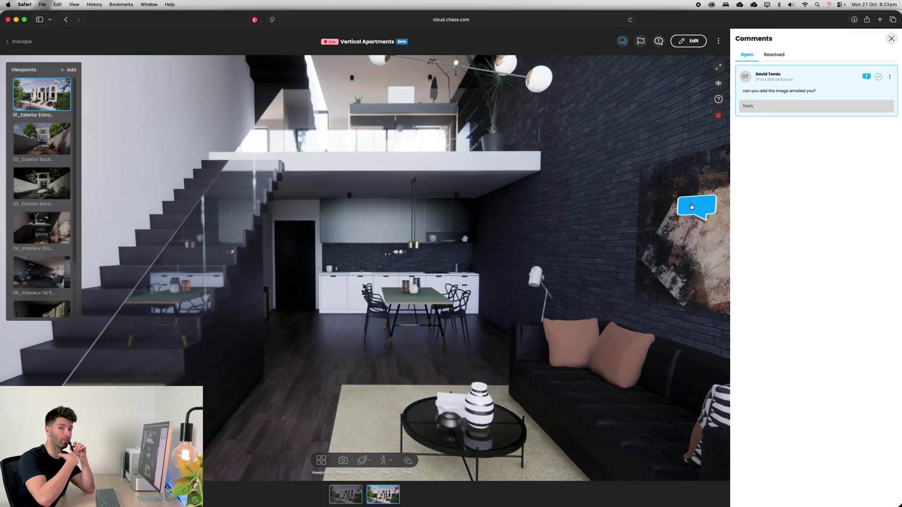
# - Frame the sofa and painting wall, capture the view as an image and return to the live Vertical Apartments model
pyautogui.moveTo(685, 253); pyautogui.dragTo(794, 257)
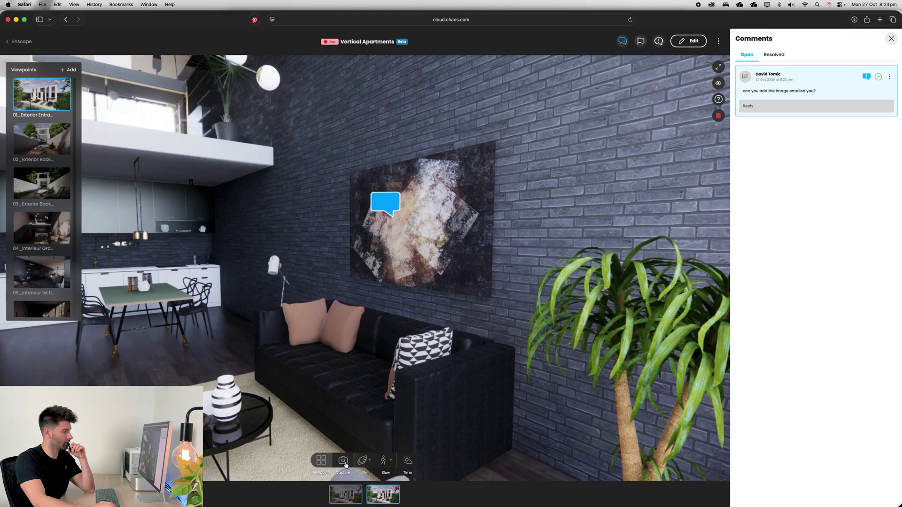
pyautogui.click(344, 462)
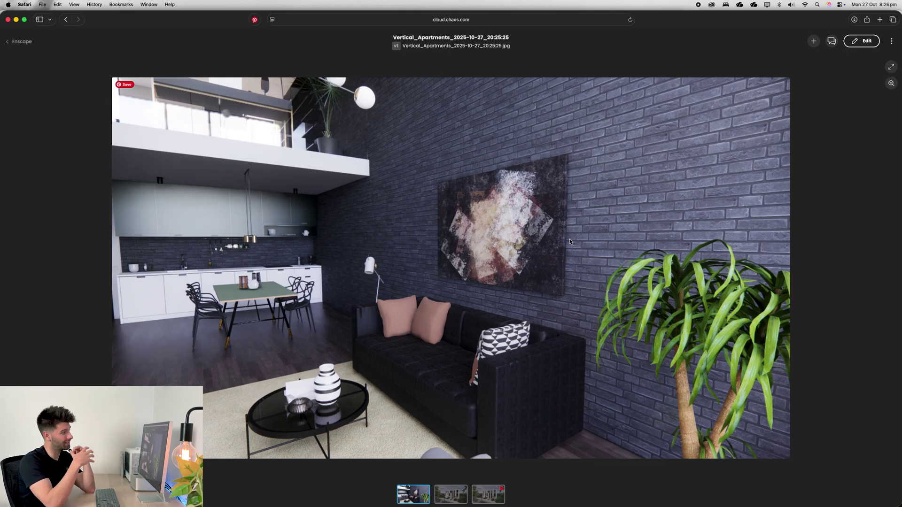
pyautogui.click(489, 494)
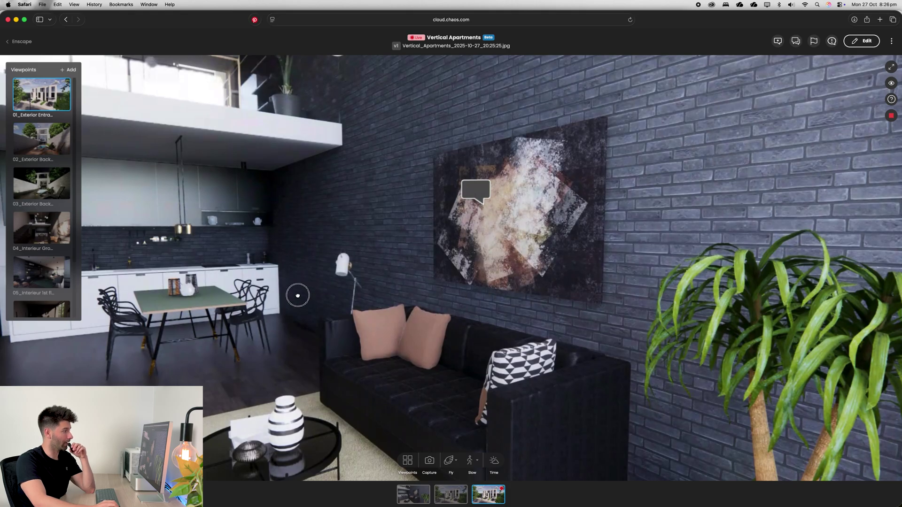
# - Turn the view from the painting wall to the staircase, upper gallery and kitchen
pyautogui.moveTo(616, 294); pyautogui.dragTo(149, 284)
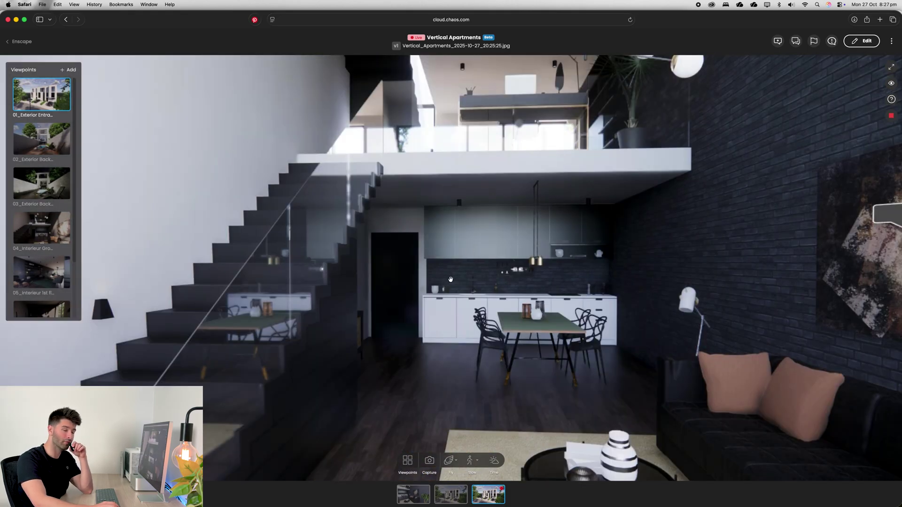
pyautogui.moveTo(422, 295)
pyautogui.mouseDown()
pyautogui.moveTo(480, 241)
pyautogui.moveTo(483, 270)
pyautogui.mouseUp()
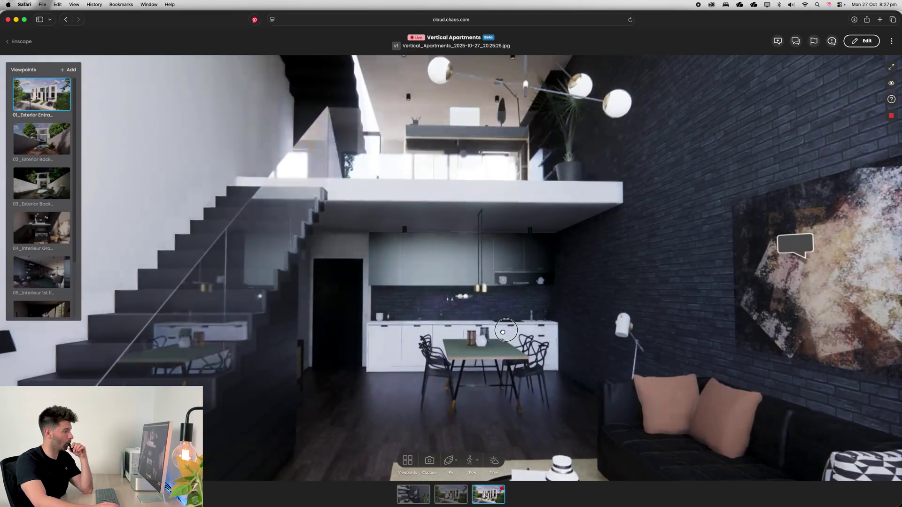
pyautogui.moveTo(493, 416); pyautogui.dragTo(339, 431)
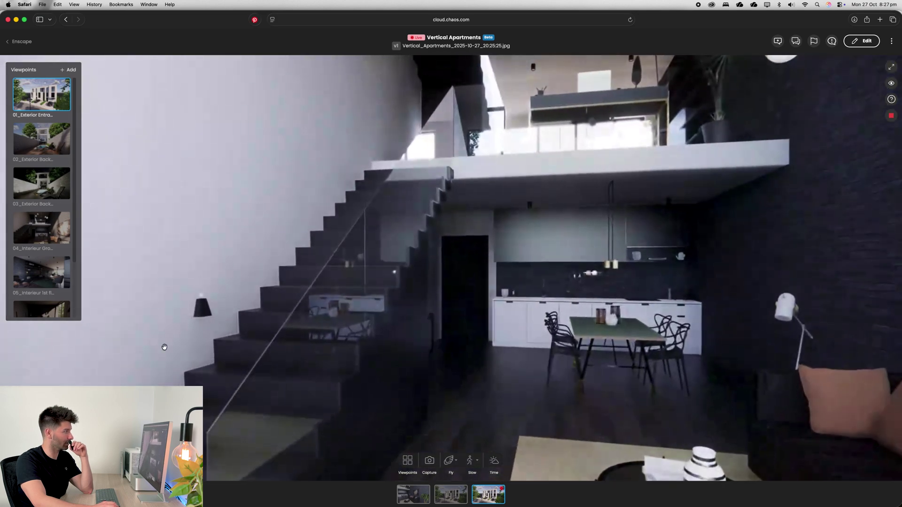
# - Go to the 02_Exterior Back viewpoint, move closer to the pool and frame it with the glazed rear façade
pyautogui.click(55, 148)
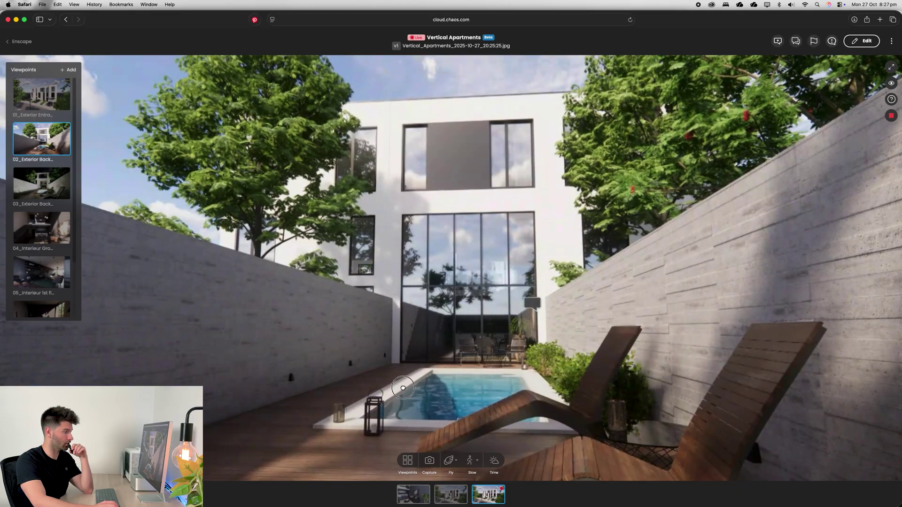
pyautogui.moveTo(468, 338); pyautogui.dragTo(395, 387)
pyautogui.press('a')
pyautogui.press('w')
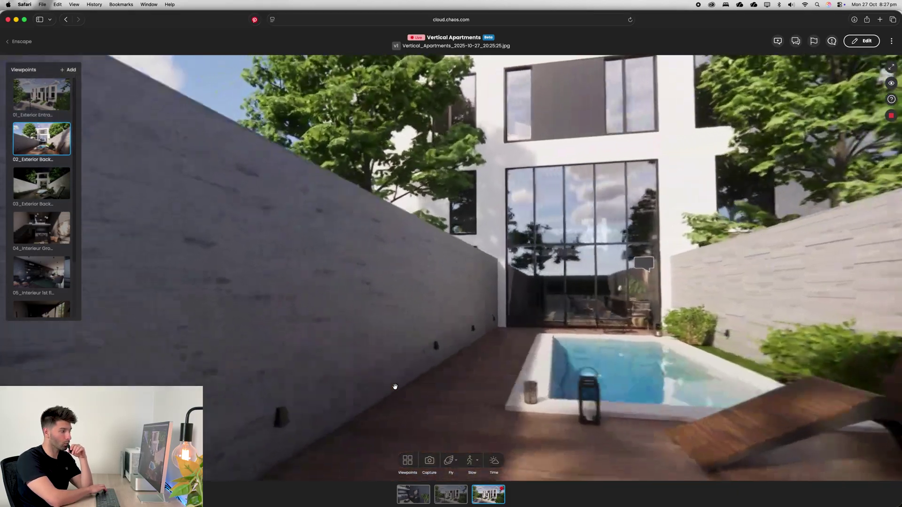
pyautogui.press('d')
pyautogui.press('w')
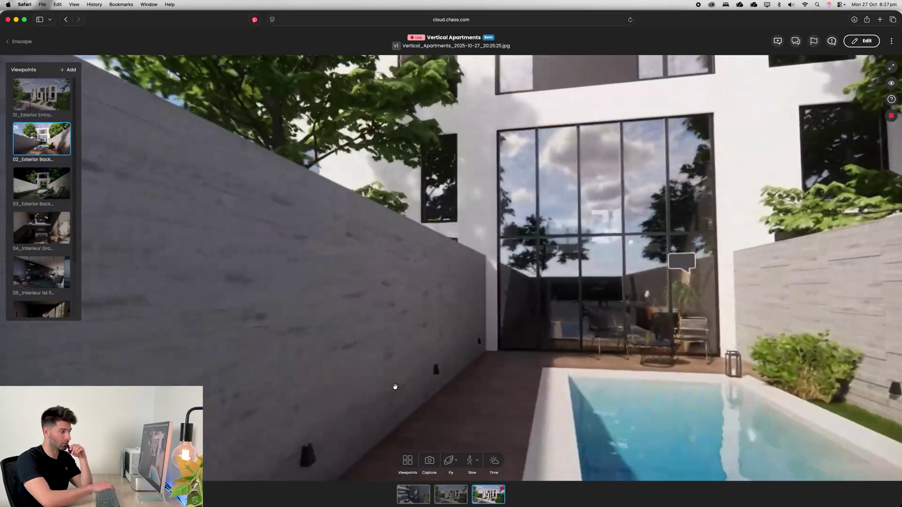
pyautogui.moveTo(536, 318); pyautogui.dragTo(799, 346)
pyautogui.moveTo(573, 300); pyautogui.dragTo(751, 305)
pyautogui.moveTo(651, 306); pyautogui.dragTo(733, 311)
pyautogui.moveTo(624, 336); pyautogui.dragTo(636, 409)
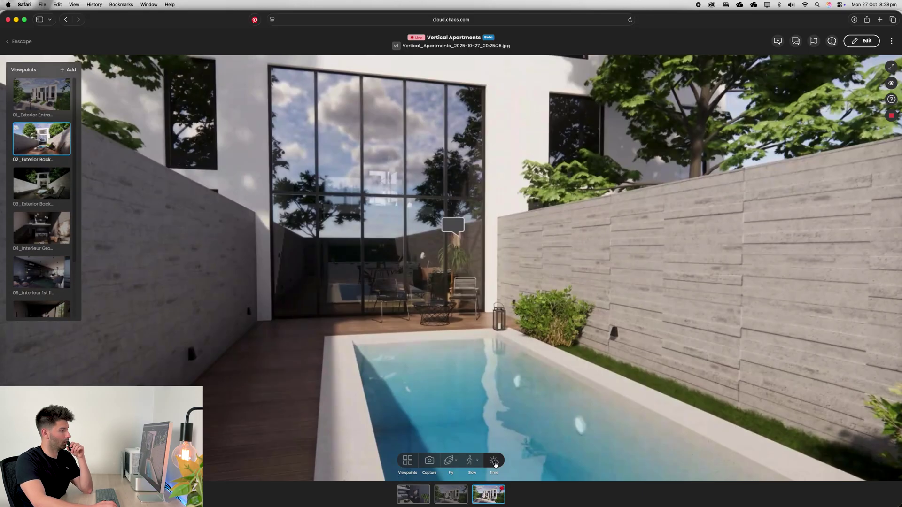
# - Vary the time of day over the pool scene, trying 1:40 pm and 12:20 pm to compare the lighting
pyautogui.click(494, 461)
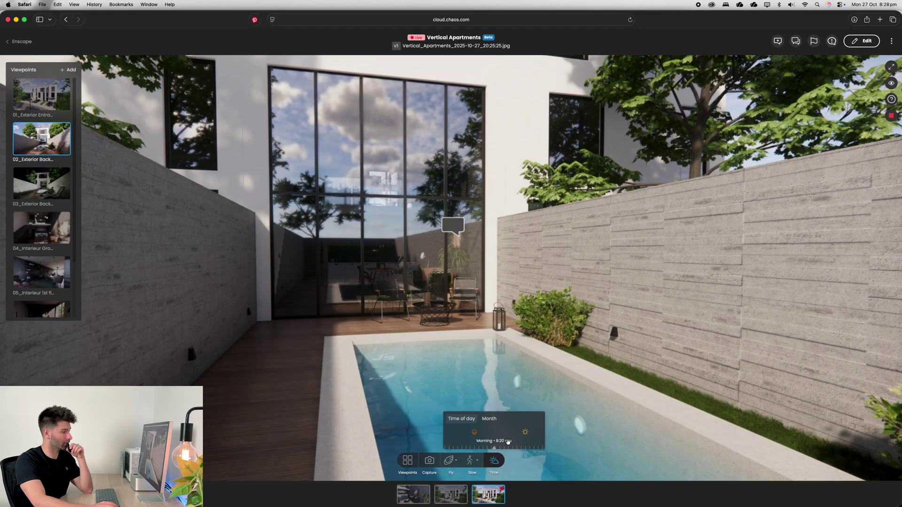
pyautogui.moveTo(497, 441)
pyautogui.mouseDown()
pyautogui.moveTo(483, 434)
pyautogui.moveTo(507, 433)
pyautogui.moveTo(489, 433)
pyautogui.mouseUp()
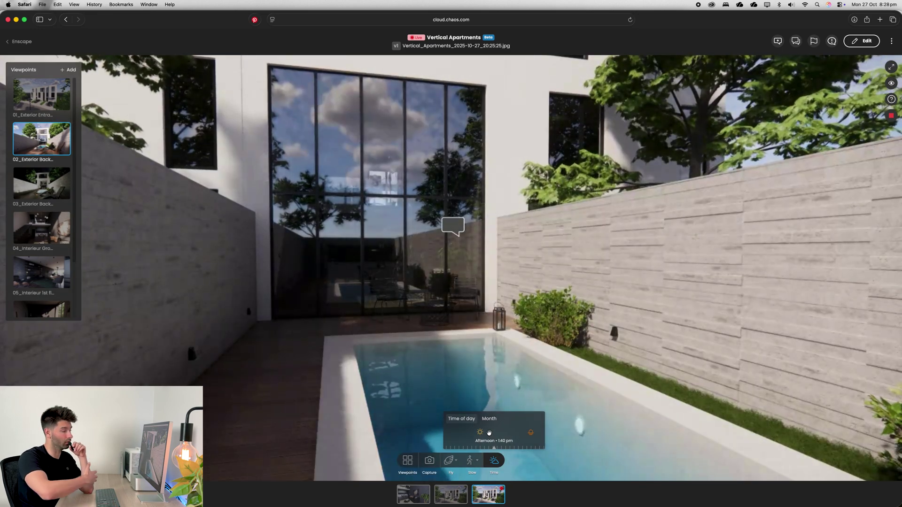
pyautogui.moveTo(489, 433); pyautogui.dragTo(501, 433)
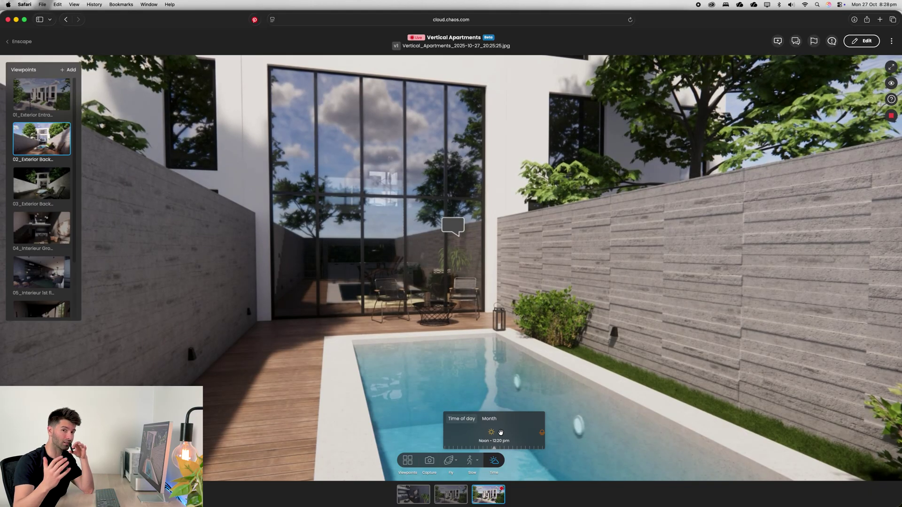
pyautogui.moveTo(500, 432); pyautogui.dragTo(473, 438)
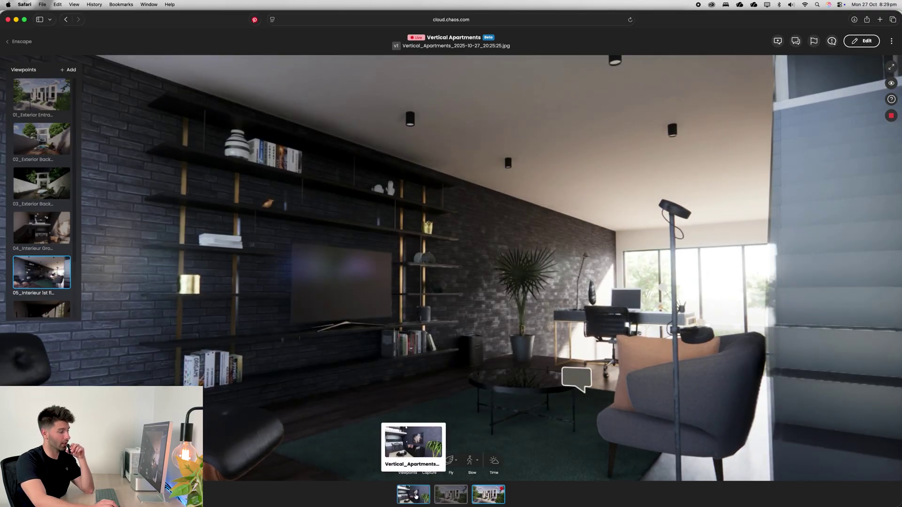
# - Upscale the captured living-room image by 4x with the AI Upscaler
pyautogui.click(415, 495)
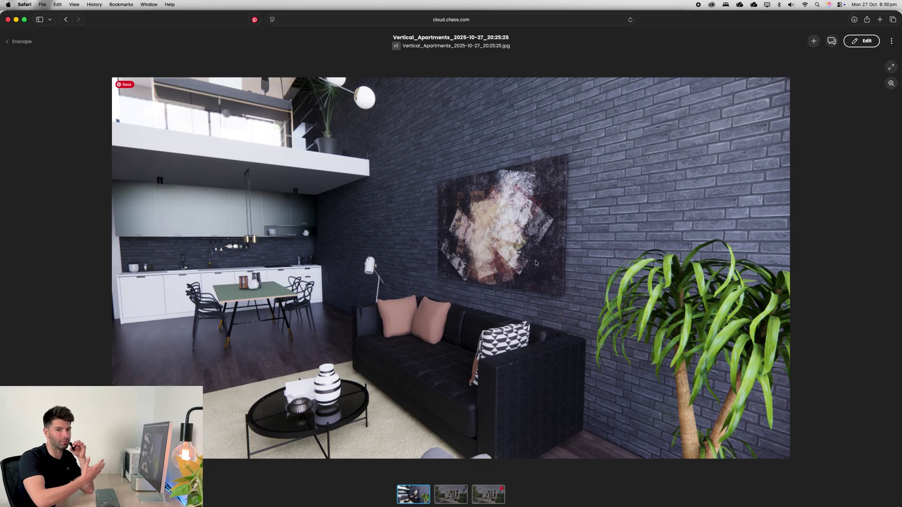
pyautogui.click(861, 41)
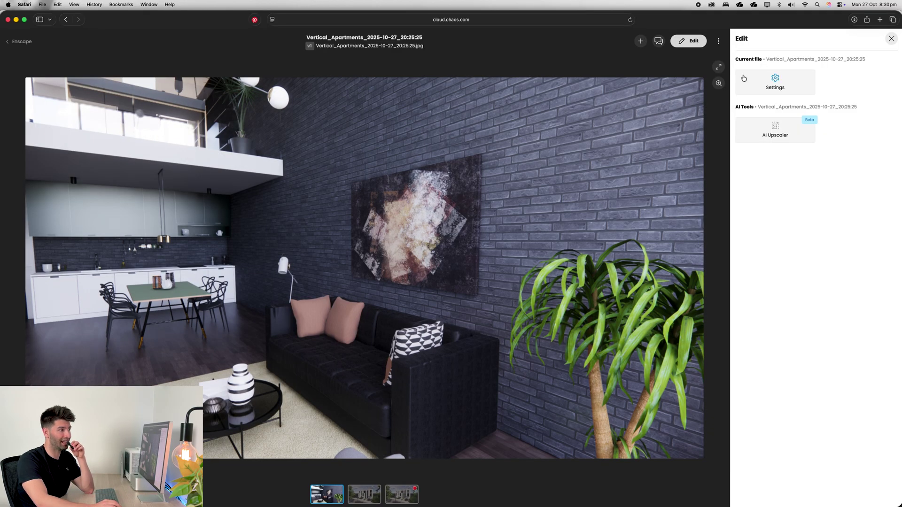
pyautogui.click(791, 136)
pyautogui.click(848, 200)
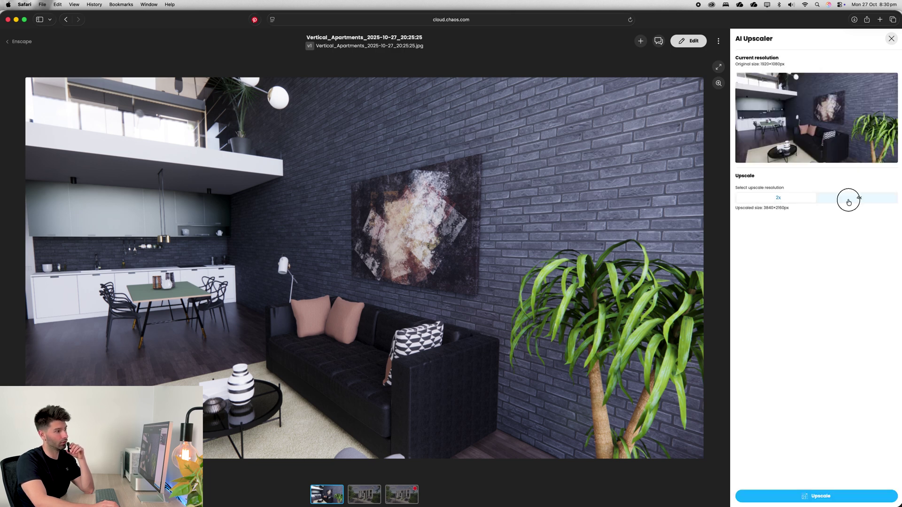
pyautogui.click(789, 201)
pyautogui.click(837, 202)
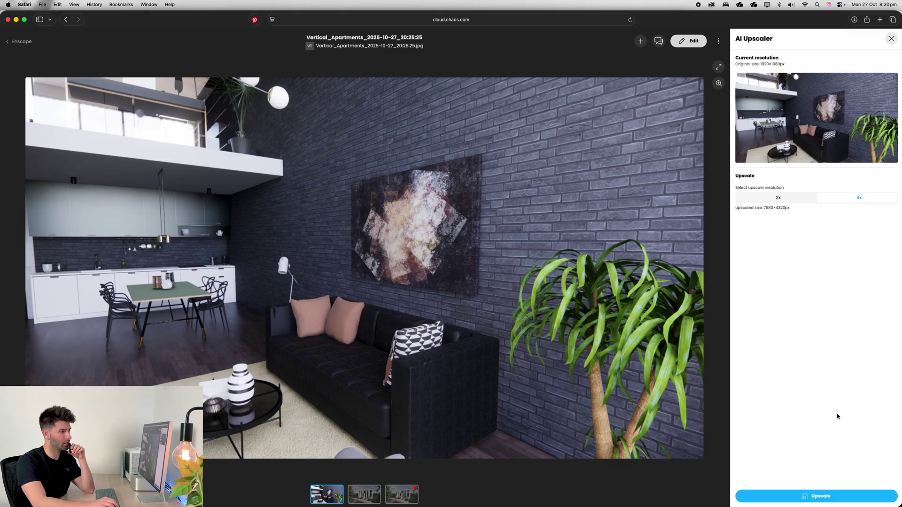
pyautogui.click(804, 497)
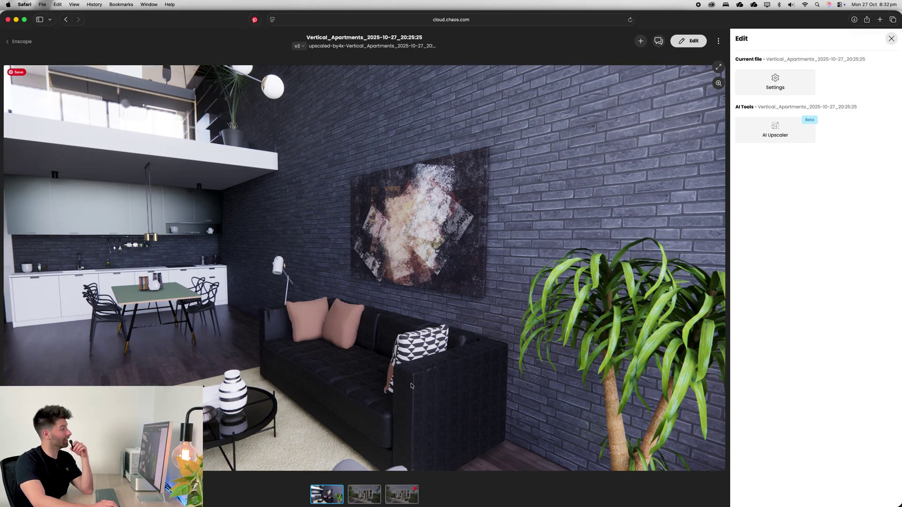
# - Compare the original v1 image with the 4x upscaled v2 in the A/B view, sweeping the divider toward the kitchen's far end
pyautogui.click(298, 47)
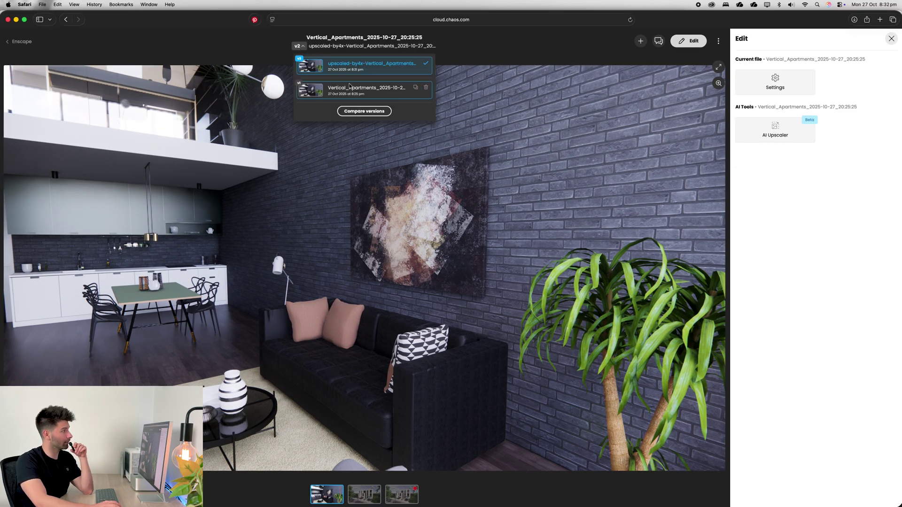
pyautogui.click(360, 112)
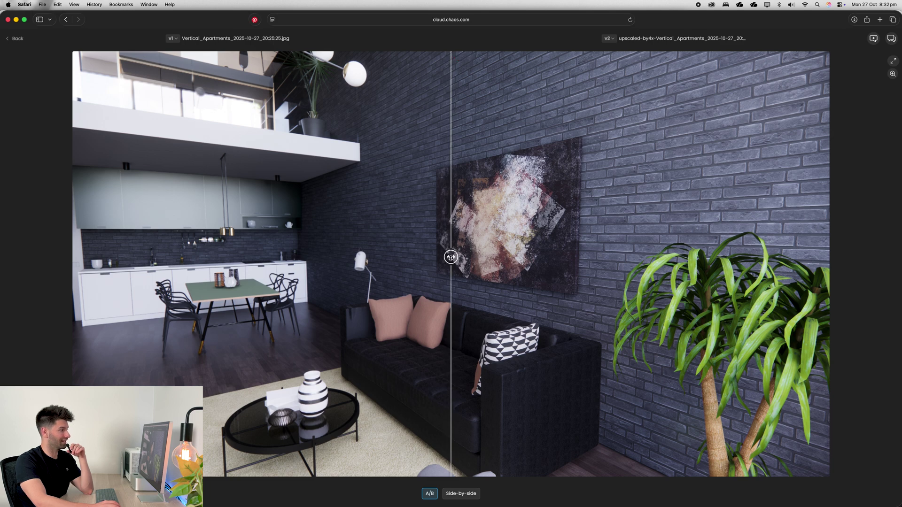
pyautogui.moveTo(451, 257); pyautogui.dragTo(129, 265)
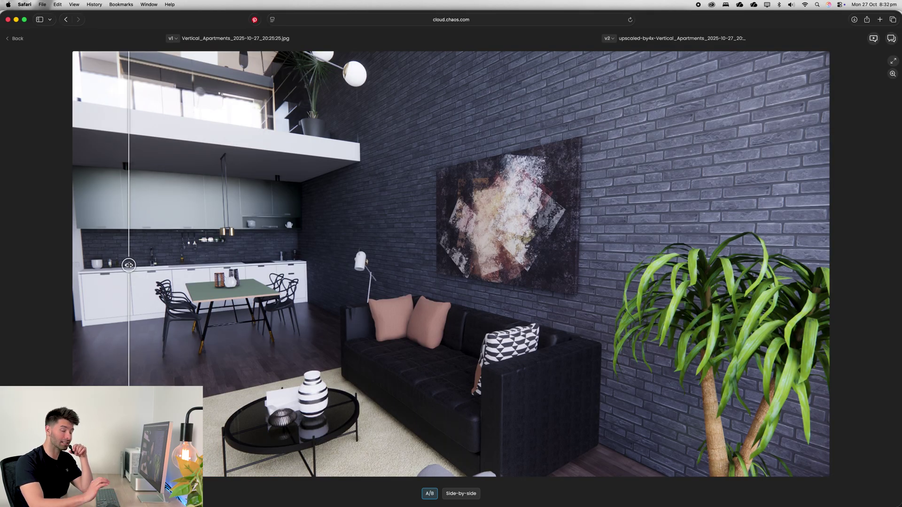
# - Sweep the A/B divider back across the kitchen and dining table to compare the original with the upscaled image
pyautogui.moveTo(128, 266); pyautogui.dragTo(304, 268)
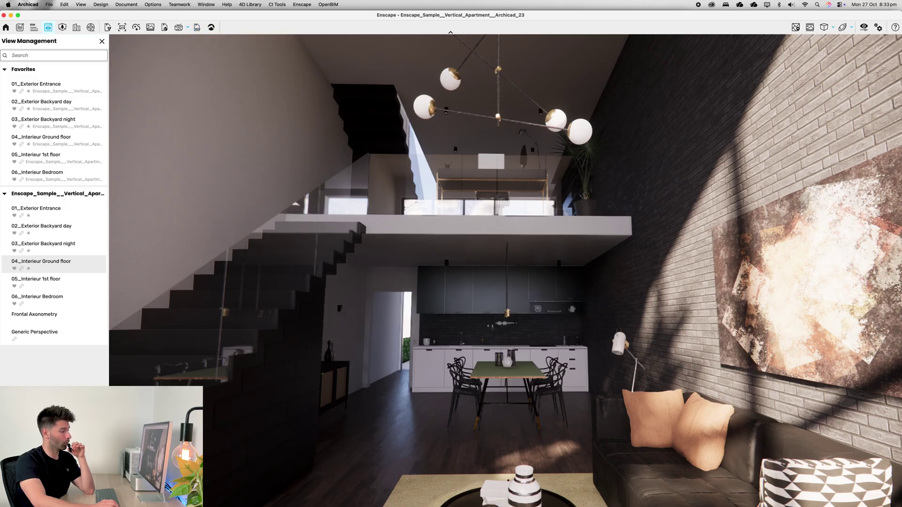
# - Switch to the Vertical Apartment web standalone in Safari and fly closer to the windows and entrance of the front façade
pyautogui.click(311, 494)
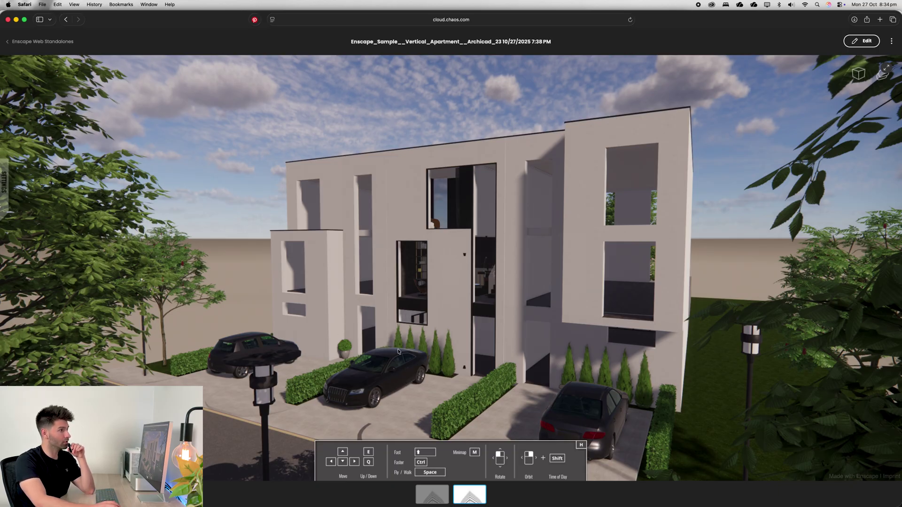
pyautogui.moveTo(471, 334); pyautogui.dragTo(512, 336, button='right')
pyautogui.press('w')
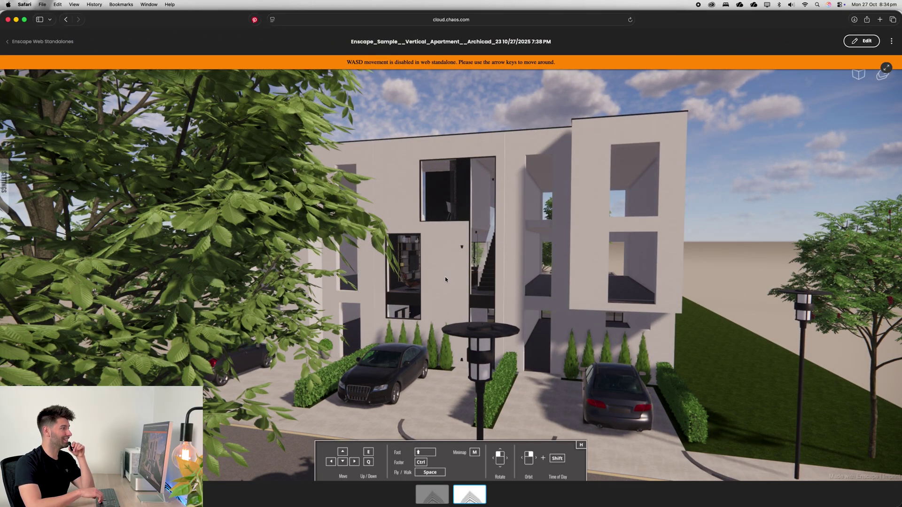
pyautogui.press('Up')
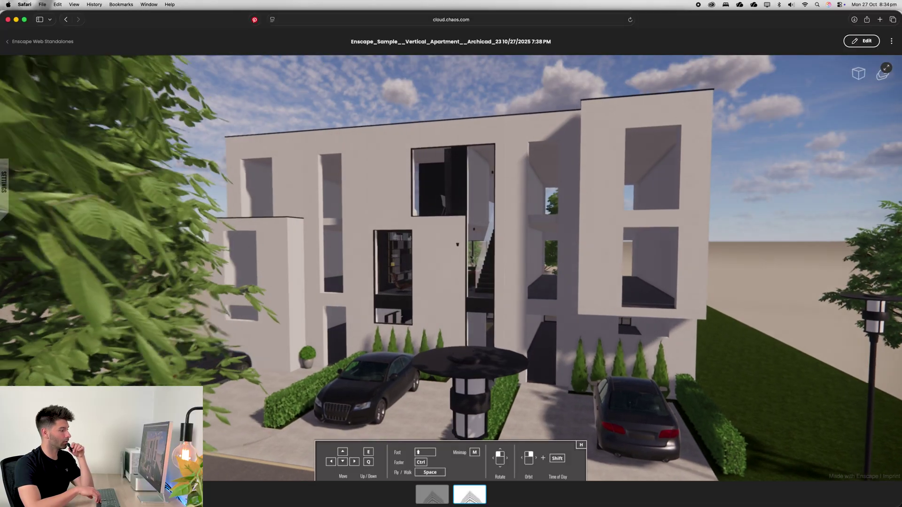
pyautogui.press('Up')
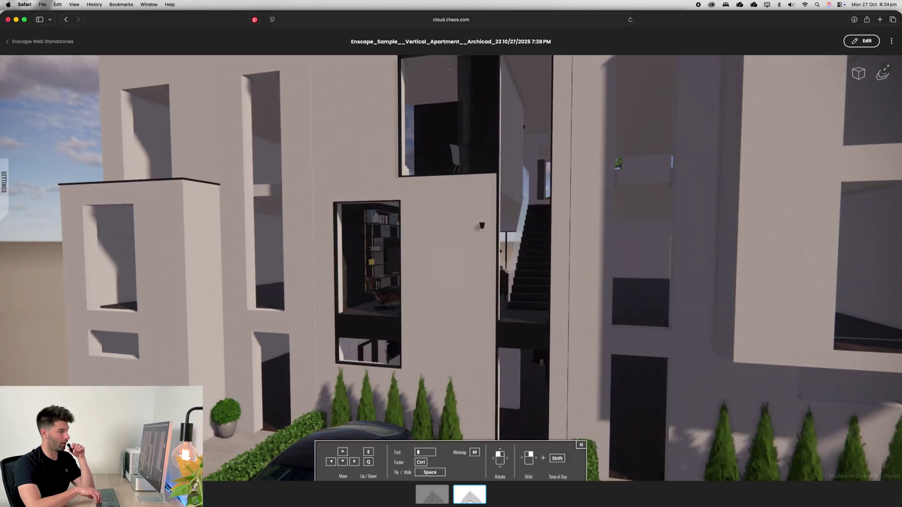
pyautogui.press('Down')
pyautogui.press('Right')
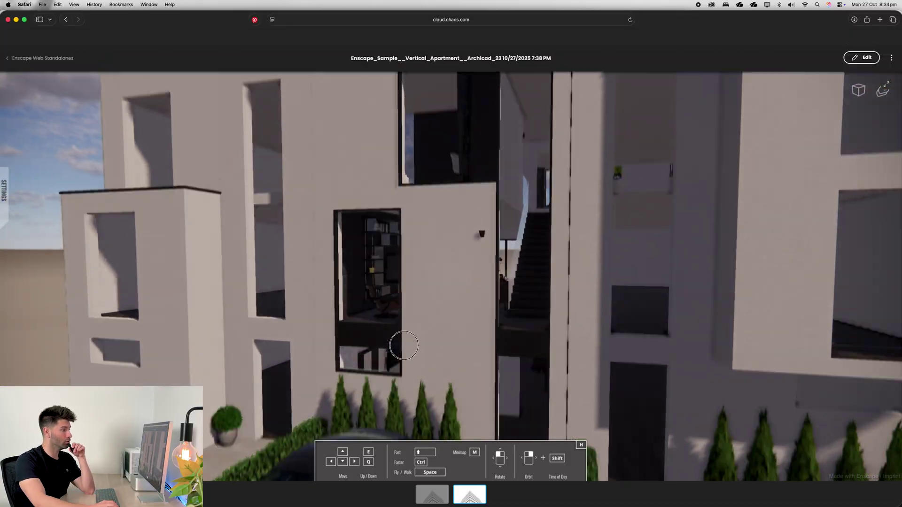
pyautogui.press('Left')
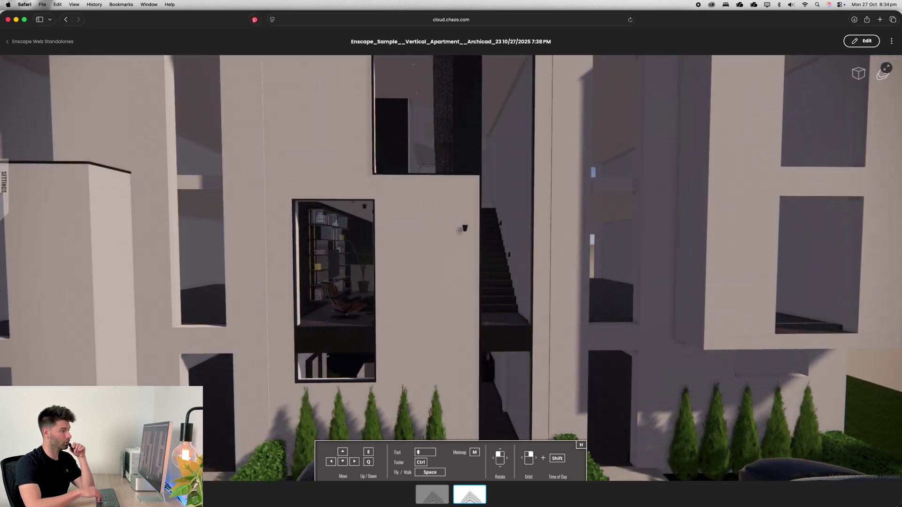
# - Change to walk mode and go through the front entrance and hallway into the double-height living room
pyautogui.press('space')
pyautogui.press('Up')
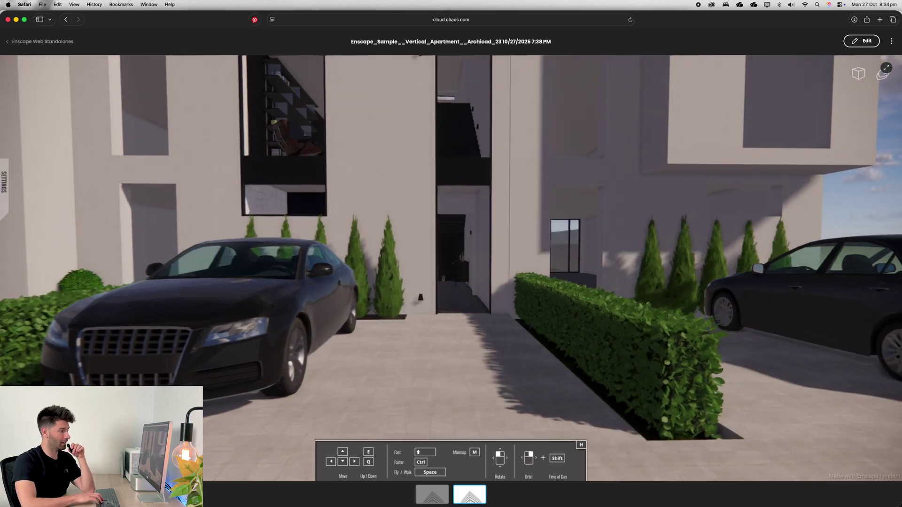
pyautogui.press('Up')
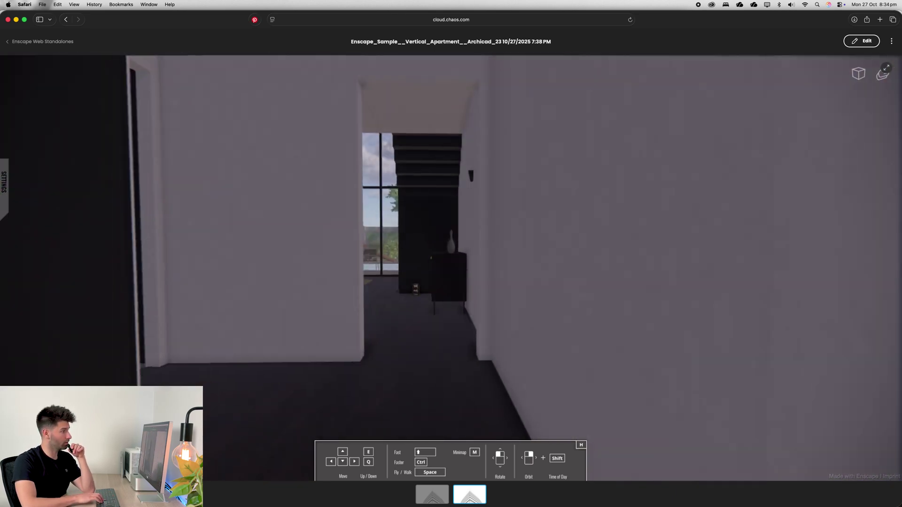
pyautogui.press('space')
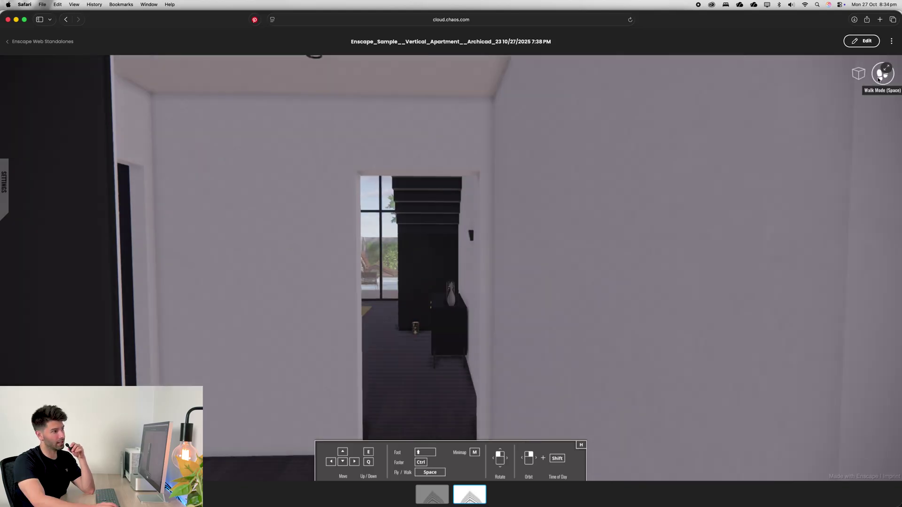
pyautogui.press('Up')
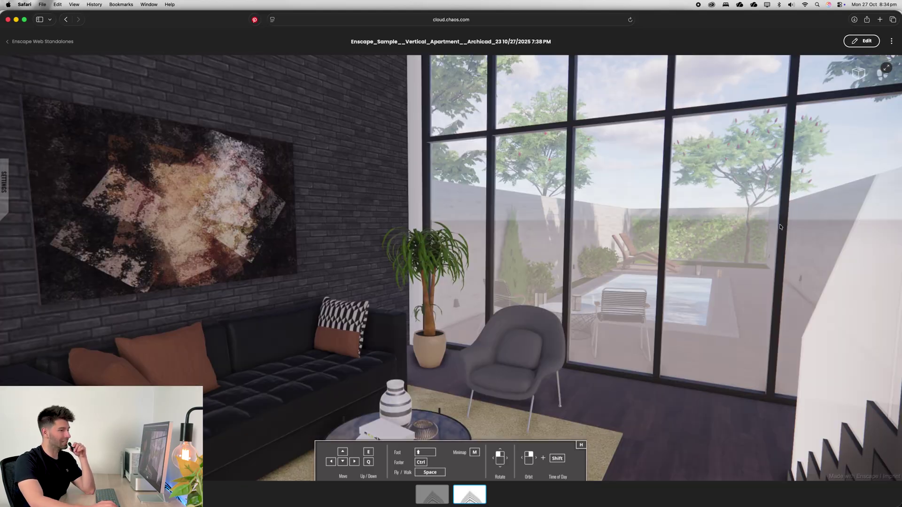
# - Turn away from the living room's pool-side glazing and climb the dark staircase to the upstairs lounge
pyautogui.moveTo(779, 227); pyautogui.dragTo(773, 224)
pyautogui.press('Up')
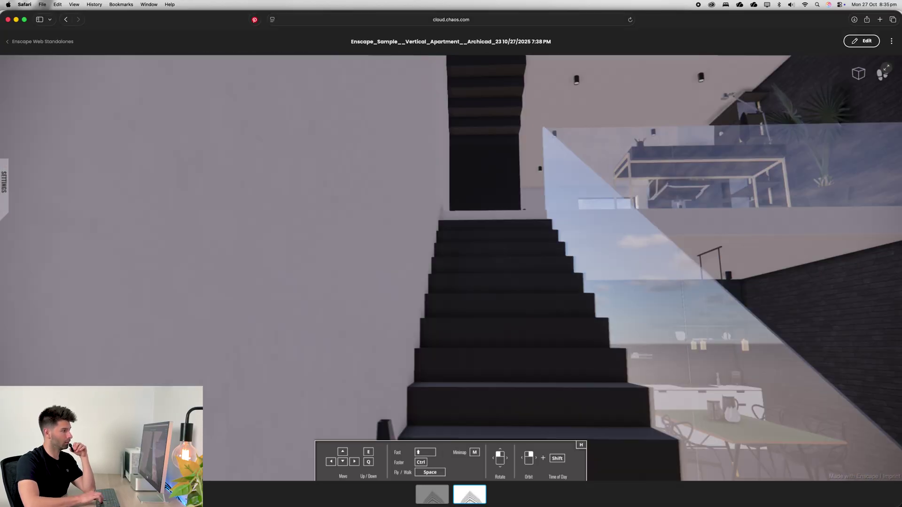
pyautogui.press('Up')
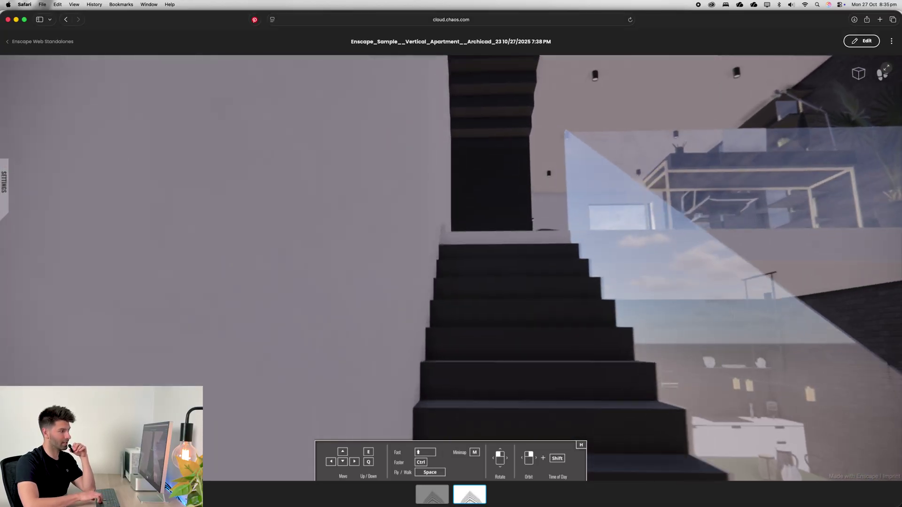
pyautogui.press('Up')
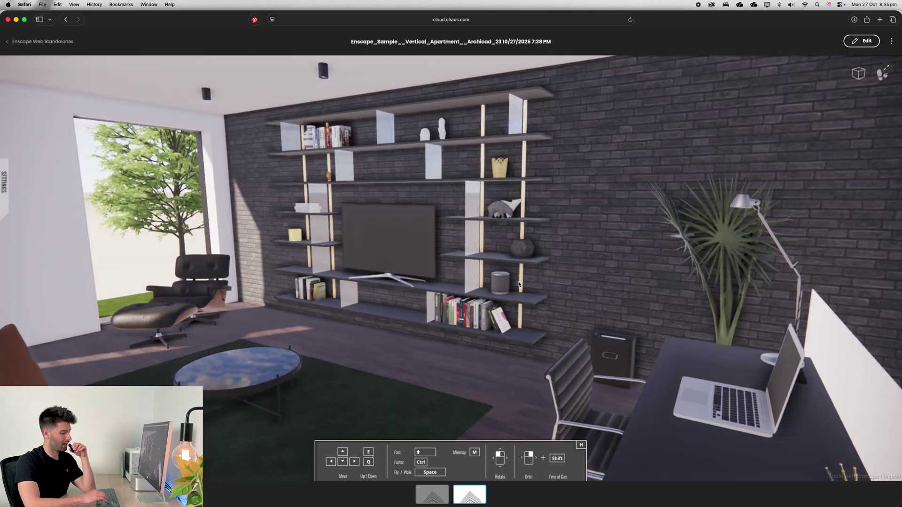
# - Explore the upstairs lounge, viewing the shelving wall with the TV and the reading chair beside the window
pyautogui.press('Up')
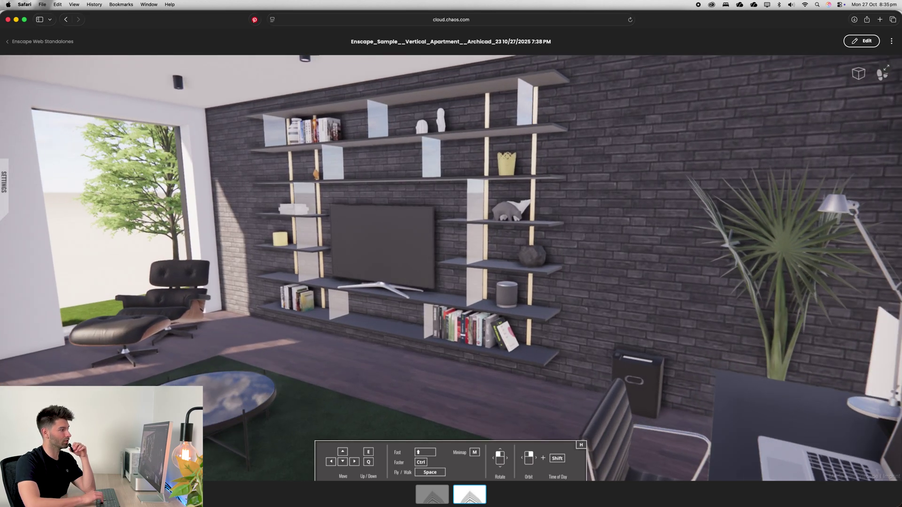
pyautogui.moveTo(387, 193); pyautogui.dragTo(263, 193)
pyautogui.moveTo(387, 210); pyautogui.dragTo(386, 210)
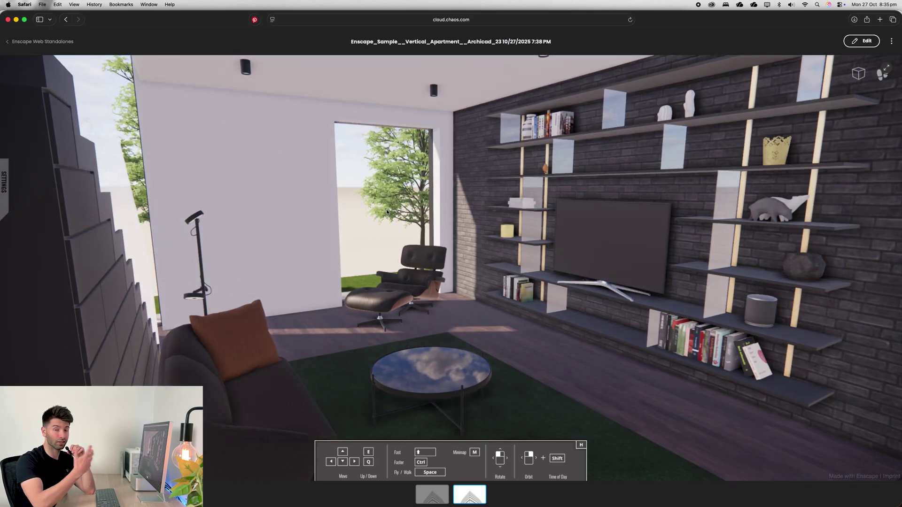
pyautogui.press('Up')
pyautogui.press('Right')
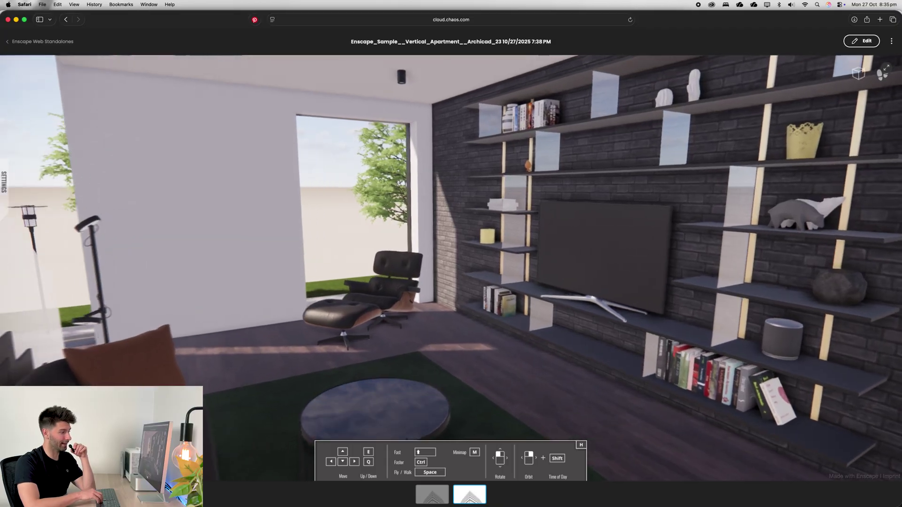
pyautogui.moveTo(365, 320); pyautogui.dragTo(365, 321)
# - Look around the upper floor from the desk to the street side, and frame the lounge together with the next staircase
pyautogui.scroll(-4, 364, 321)
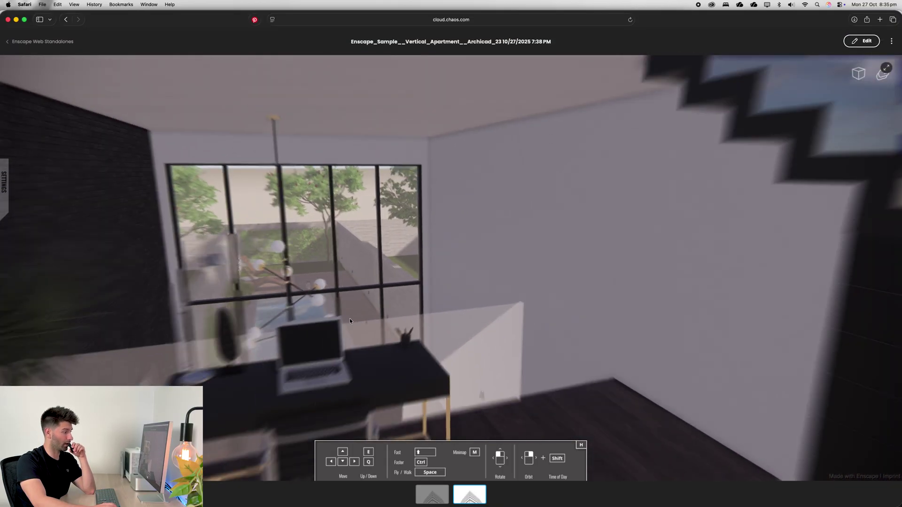
pyautogui.moveTo(429, 346); pyautogui.dragTo(487, 361)
pyautogui.scroll(-2, 437, 345)
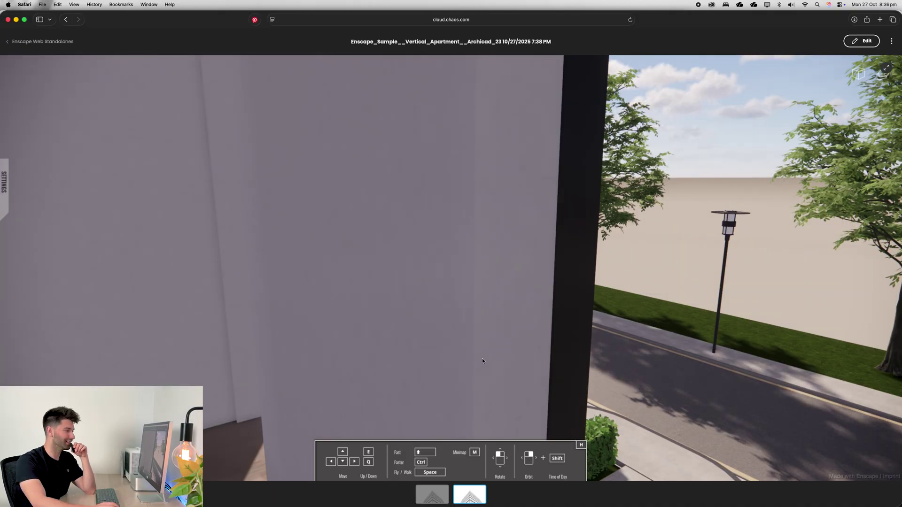
pyautogui.moveTo(482, 358); pyautogui.dragTo(409, 234)
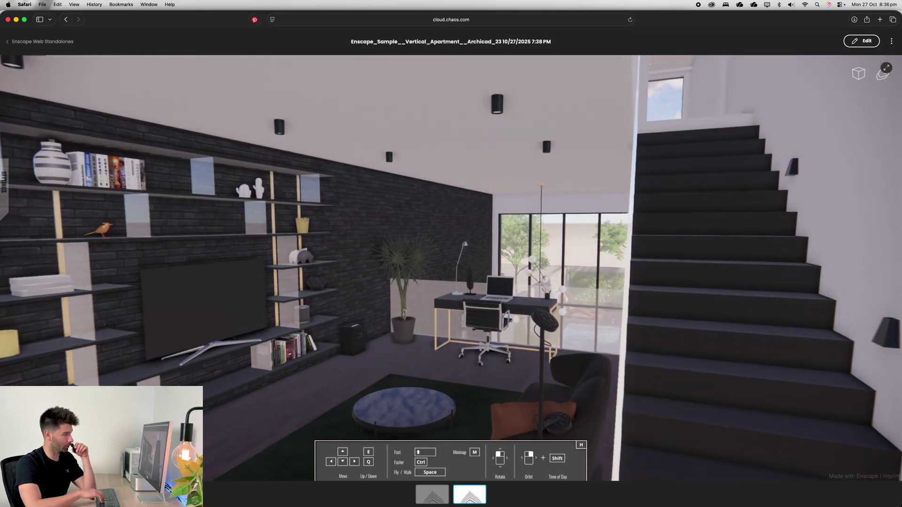